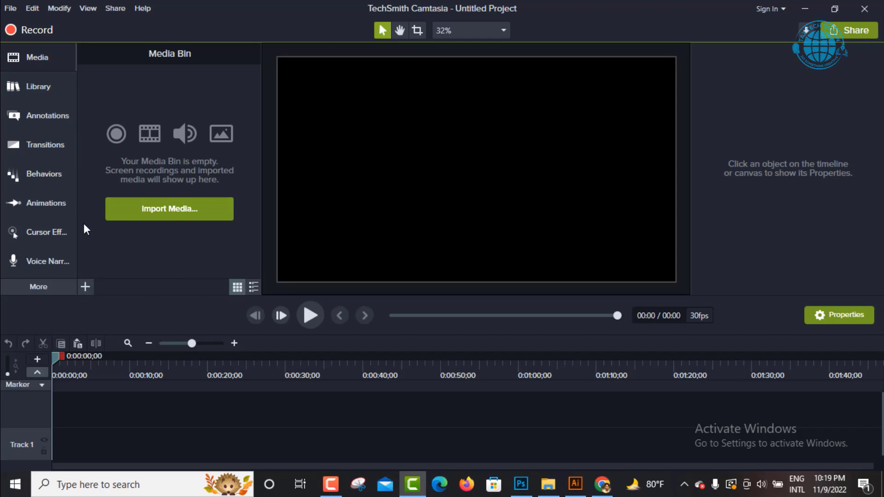
Import the গোমতী নদী video from the Village folder and place it on Track 1
left_click(86, 289)
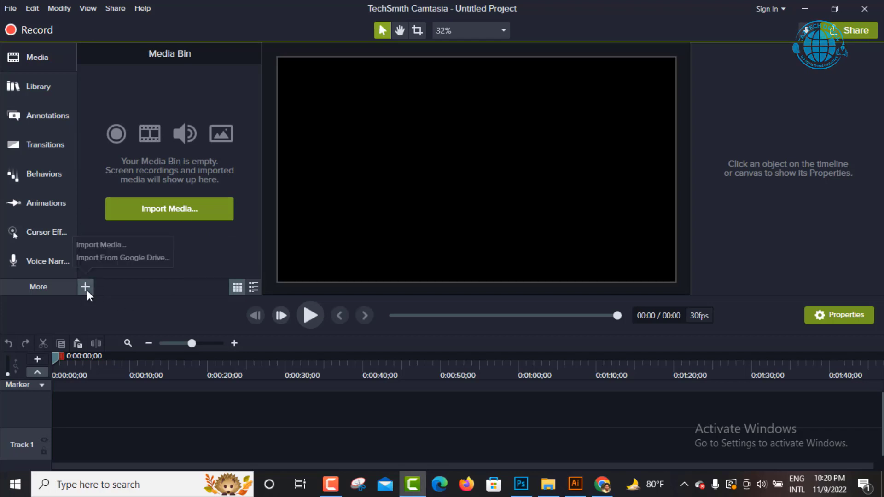
left_click(92, 245)
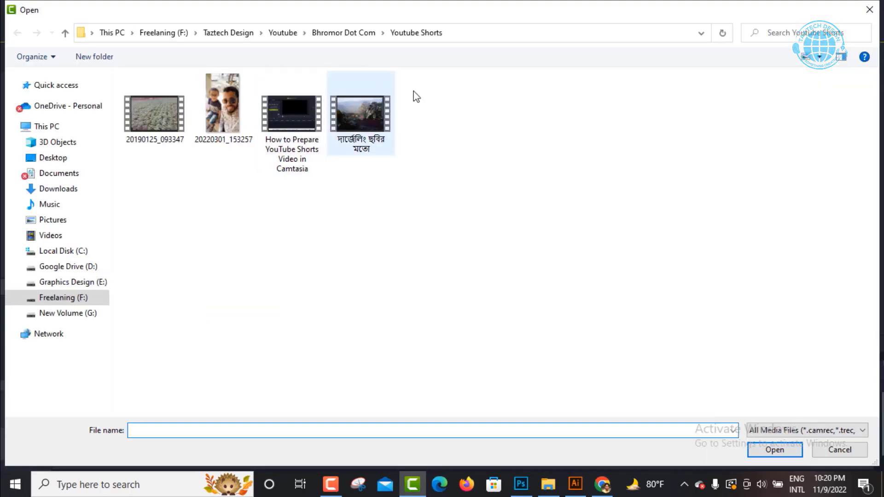
left_click(347, 33)
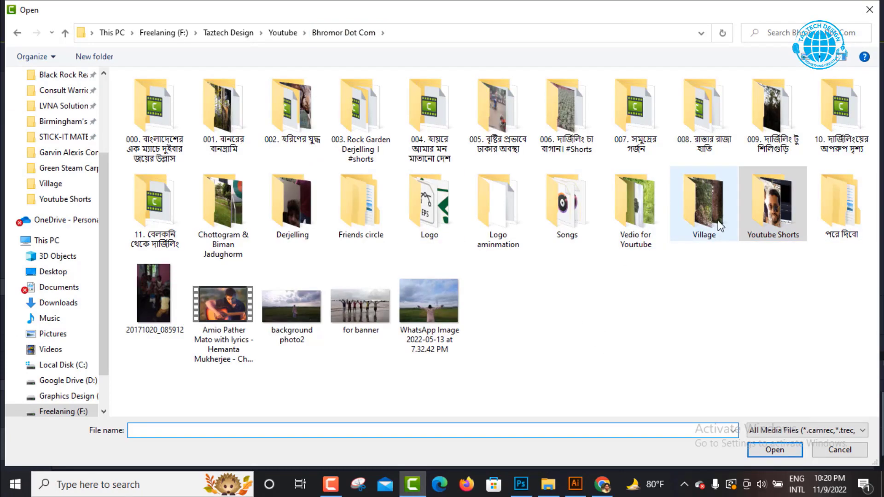
double_click(695, 211)
double_click(424, 110)
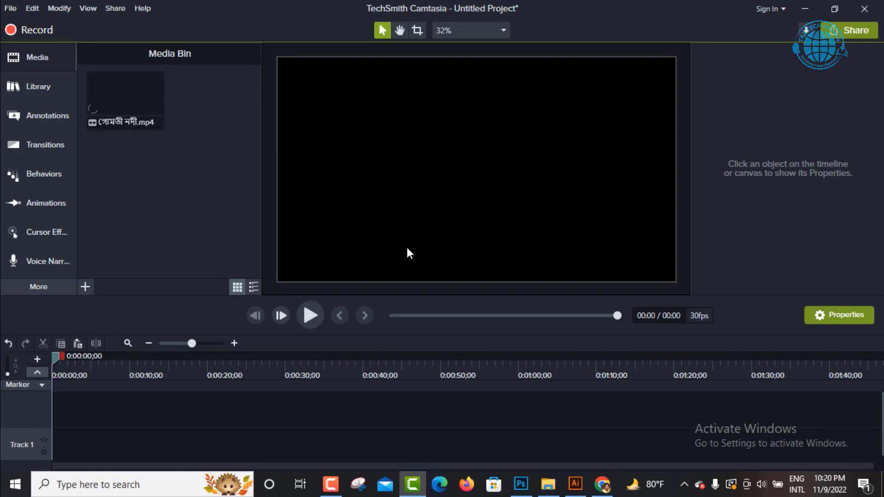
left_click_drag(120, 95, 13, 450)
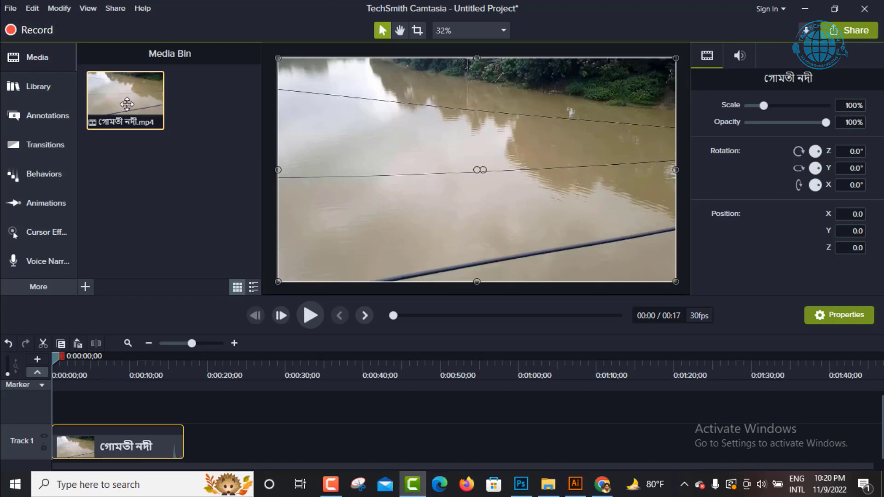
Set the default project canvas dimensions to 1080 wide by 1920 high in the preferences
left_click(33, 8)
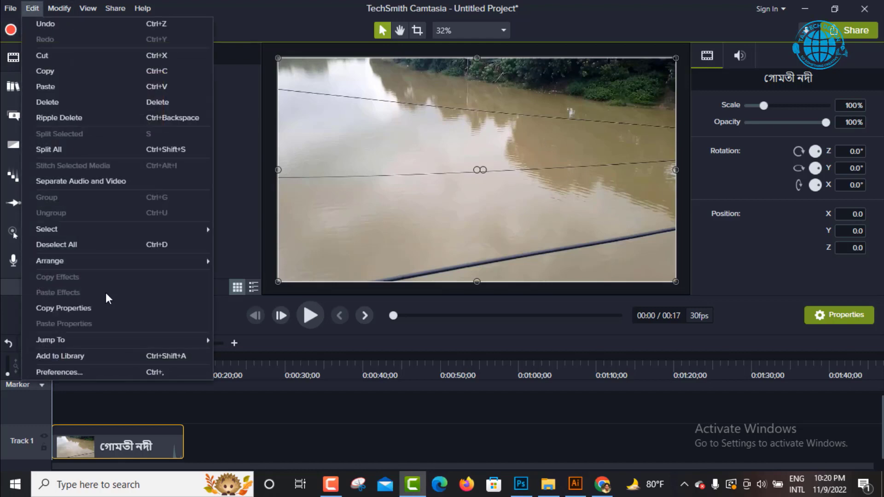
left_click(57, 371)
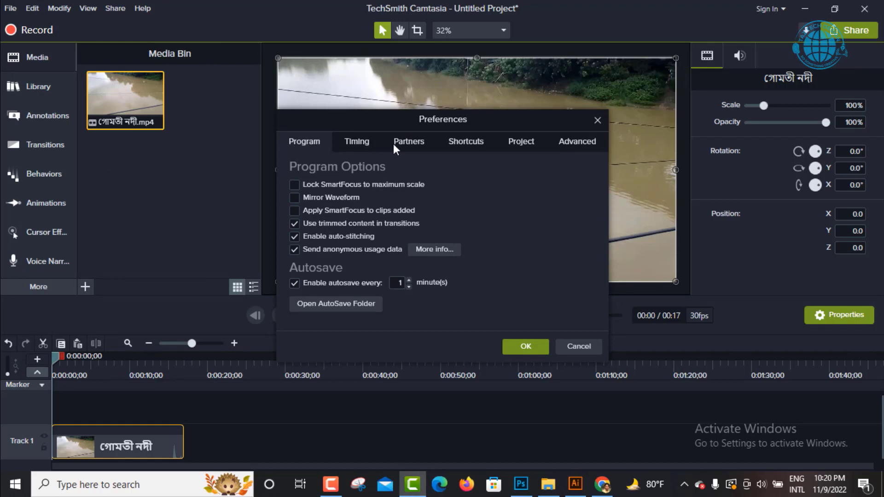
left_click(525, 140)
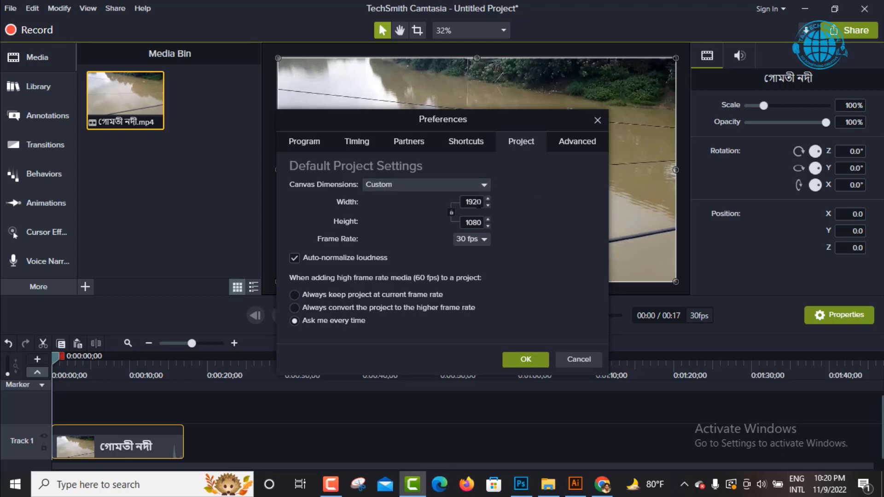
double_click(467, 202)
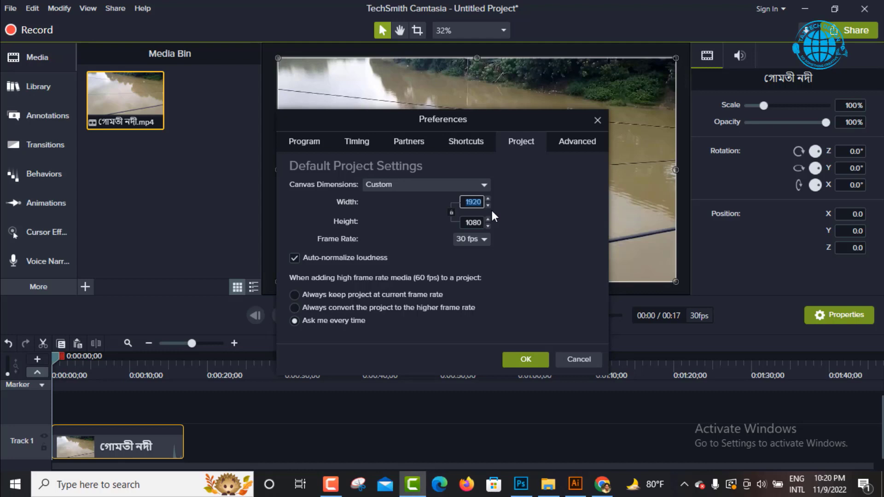
type("10801")
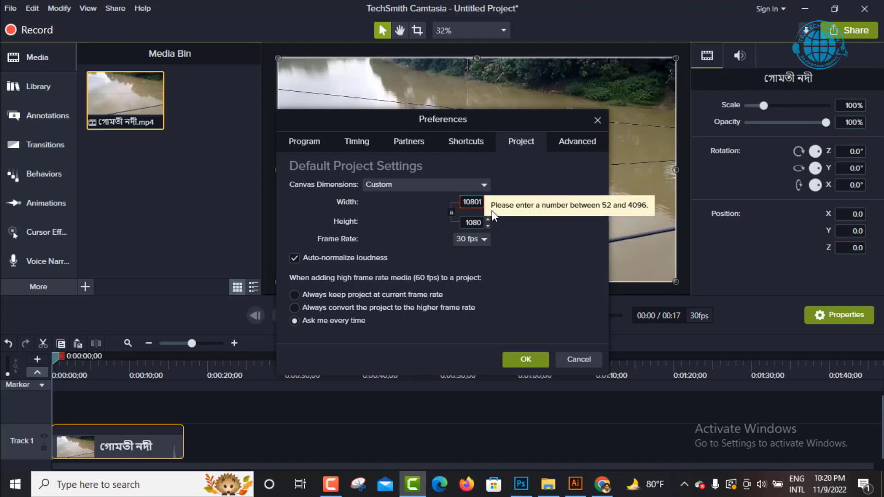
key("BackSpace")
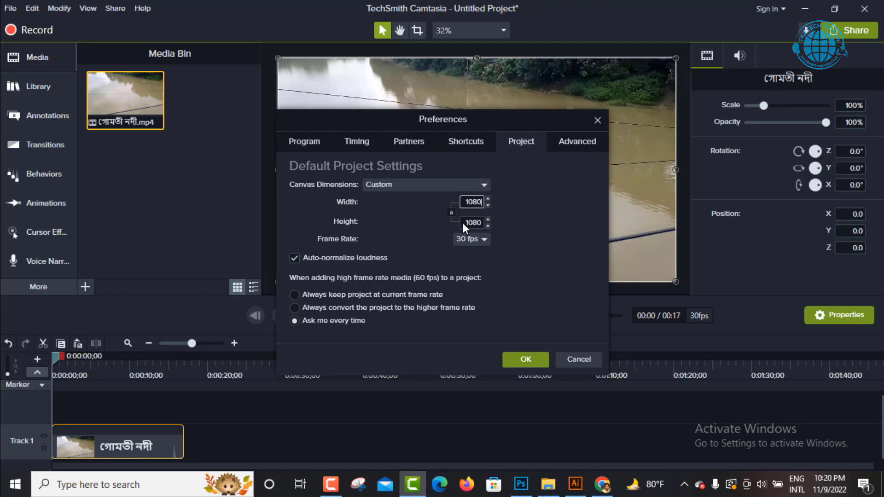
key("Tab")
type("1920")
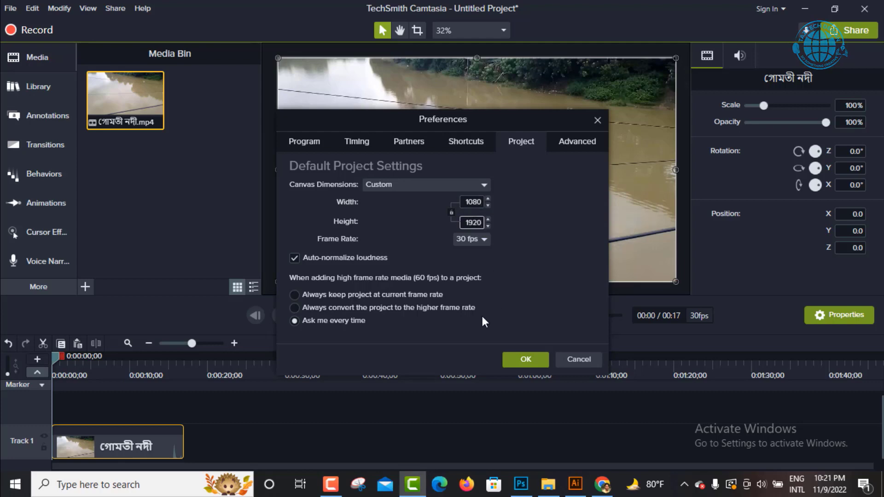
left_click(525, 358)
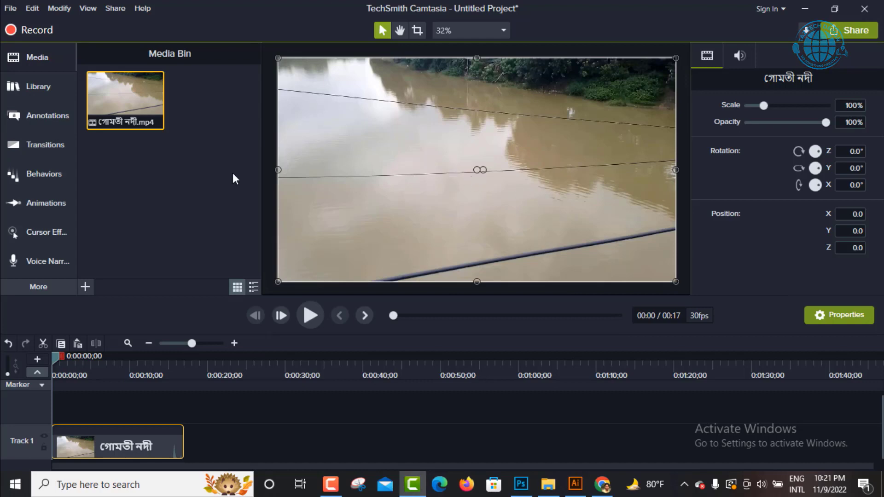
Start a new project without saving changes to the current one
left_click(10, 8)
left_click(48, 25)
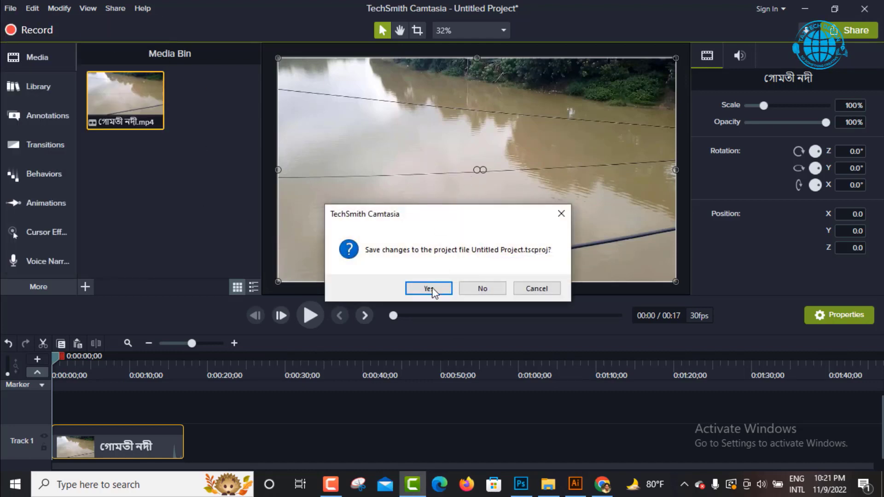
left_click(483, 289)
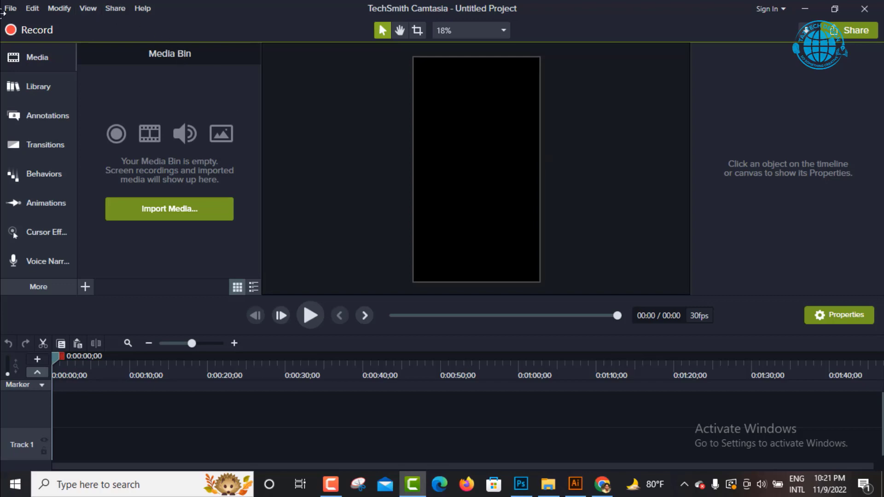
Check the default project canvas width and height in the preferences
left_click(31, 9)
left_click(60, 372)
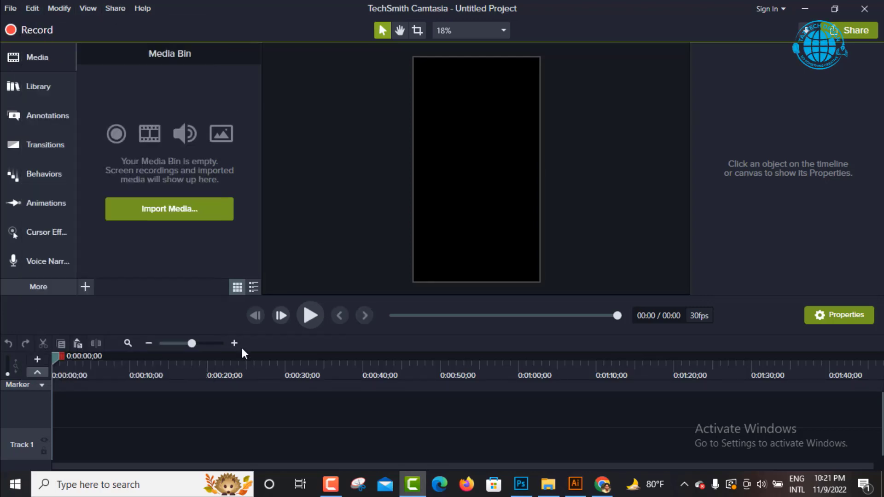
left_click(516, 142)
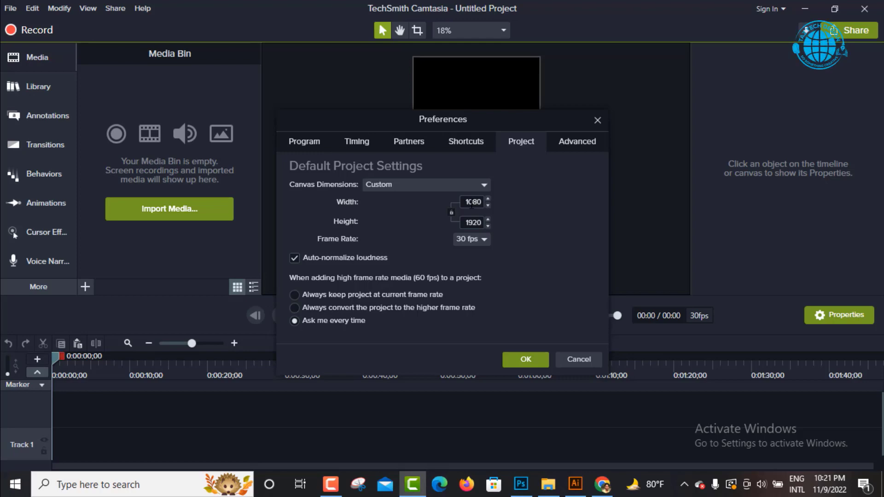
left_click(525, 359)
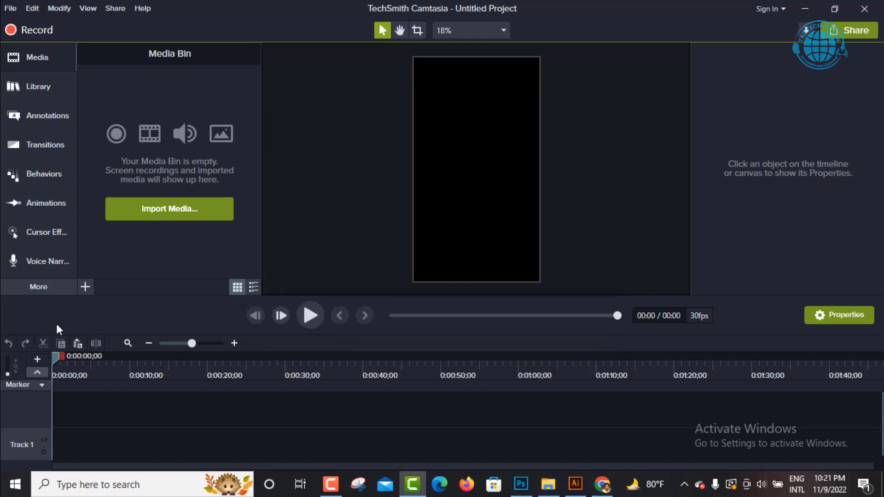
Import গোমতী নদী.mp4 into the portrait project and add it to Track 1
left_click(90, 288)
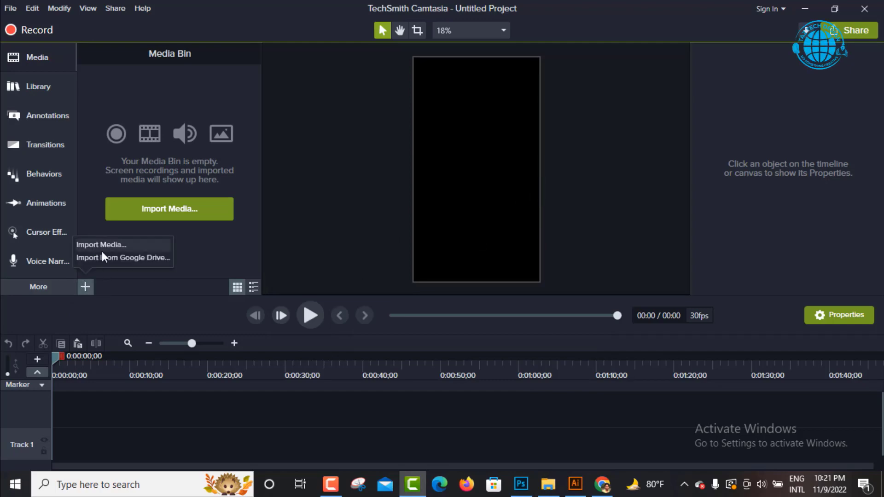
left_click(103, 245)
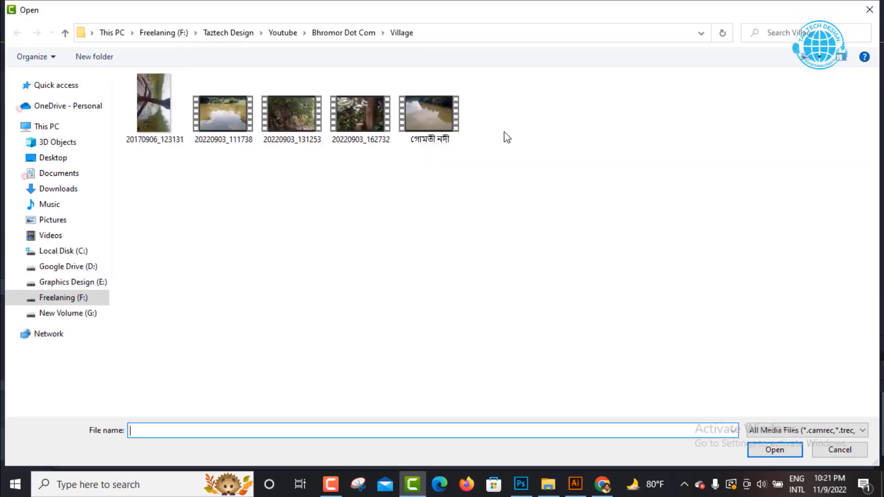
double_click(434, 111)
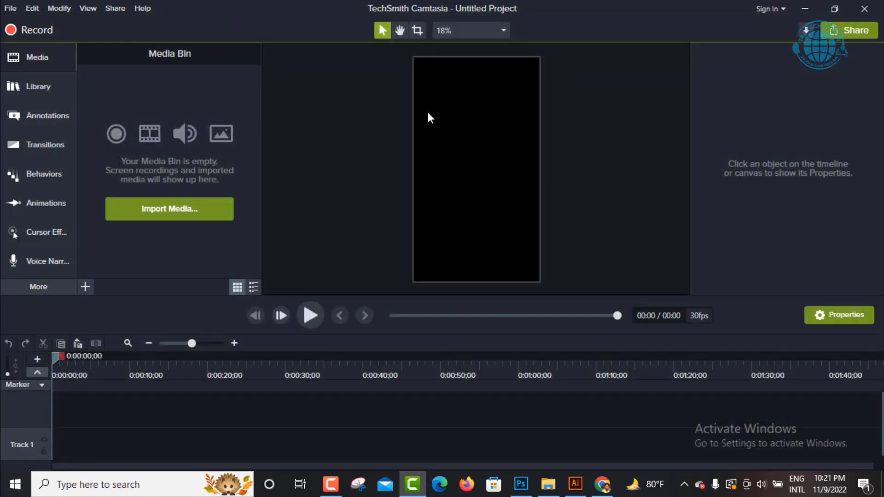
left_click_drag(128, 94, 34, 449)
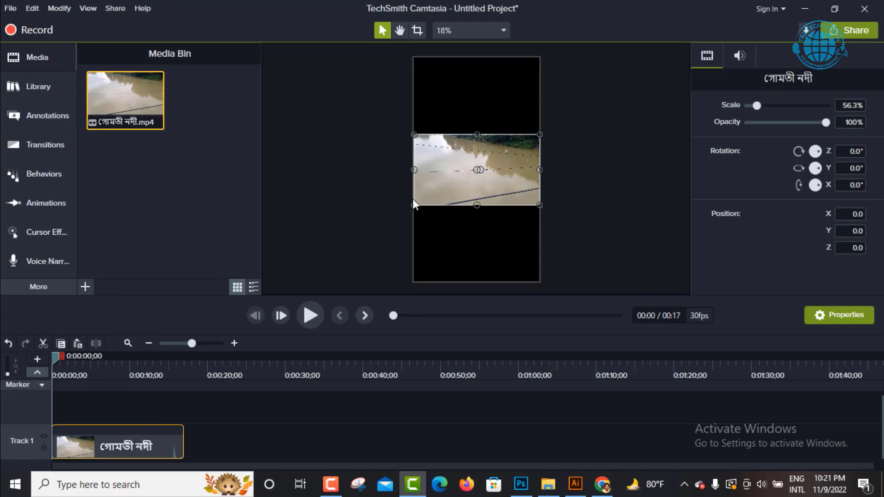
Enlarge the river clip to 177.8% so it fills the portrait canvas, and shift it horizontally to X -77.8
left_click_drag(413, 204, 326, 255)
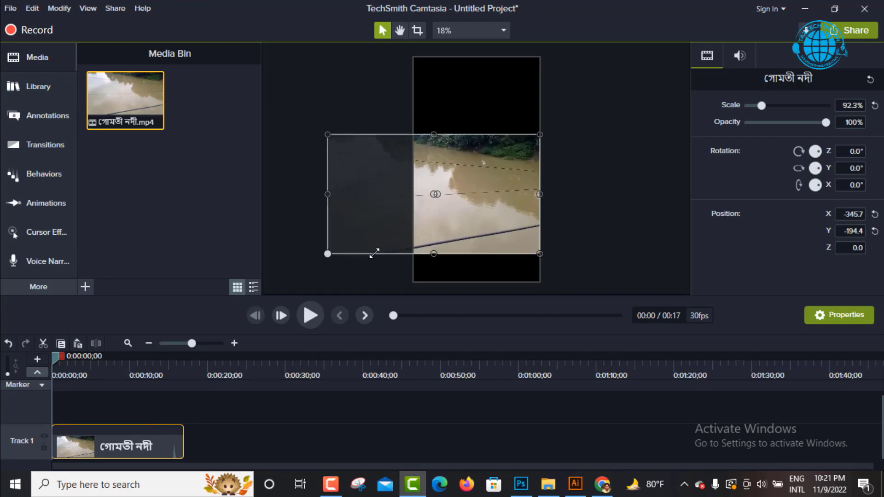
left_click_drag(538, 134, 676, 58)
left_click_drag(325, 255, 277, 281)
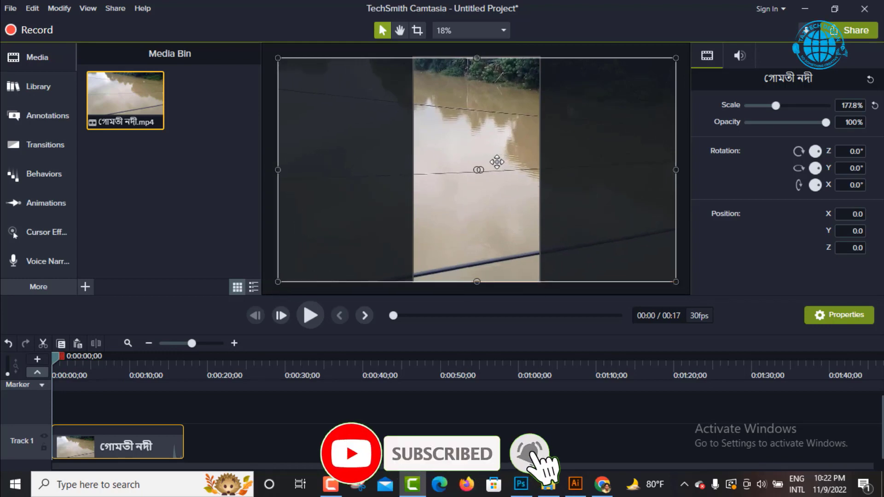
left_click_drag(497, 162, 487, 163)
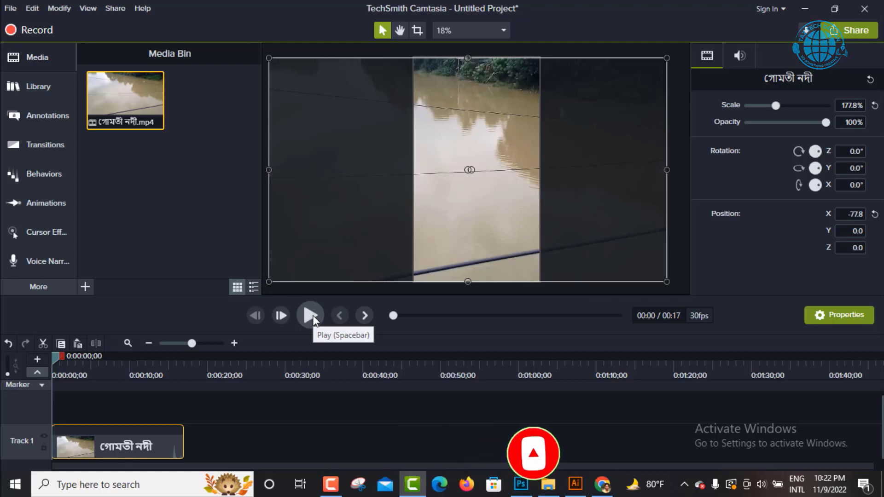
Preview the clip, then with the playhead at 0:00:06;28 reposition it on the canvas to X 0
left_click(311, 316)
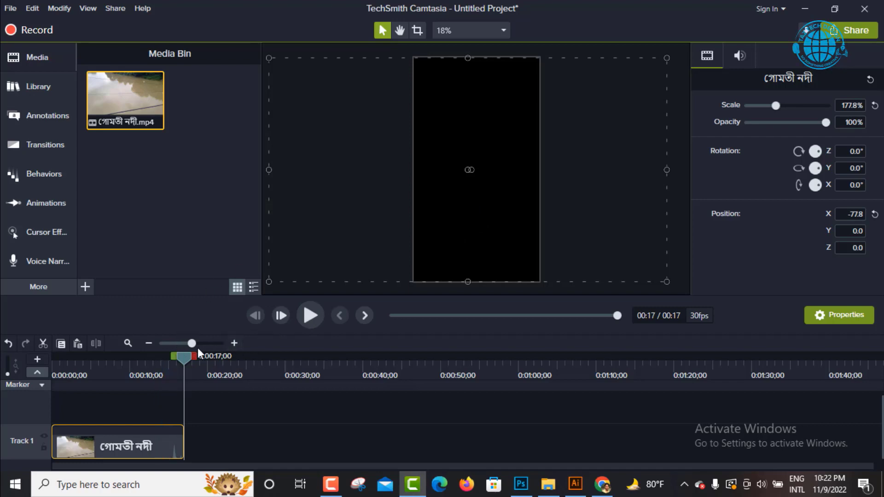
left_click_drag(183, 358, 105, 381)
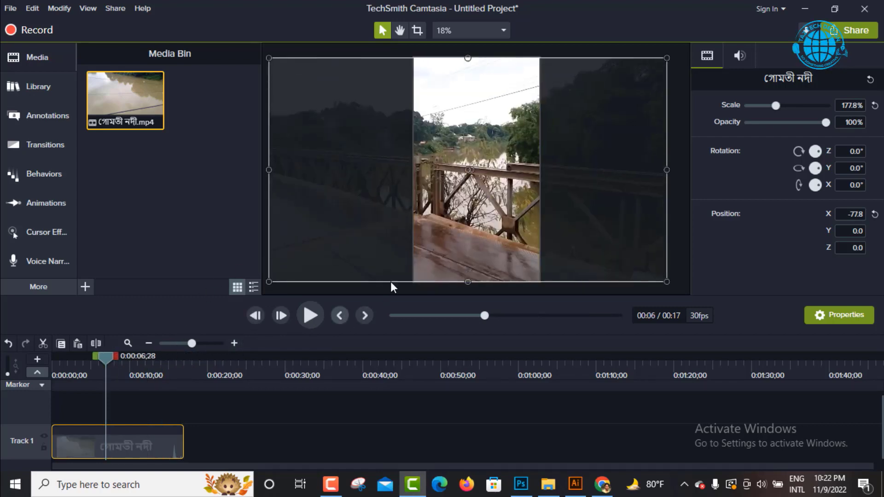
left_click_drag(456, 210, 466, 207)
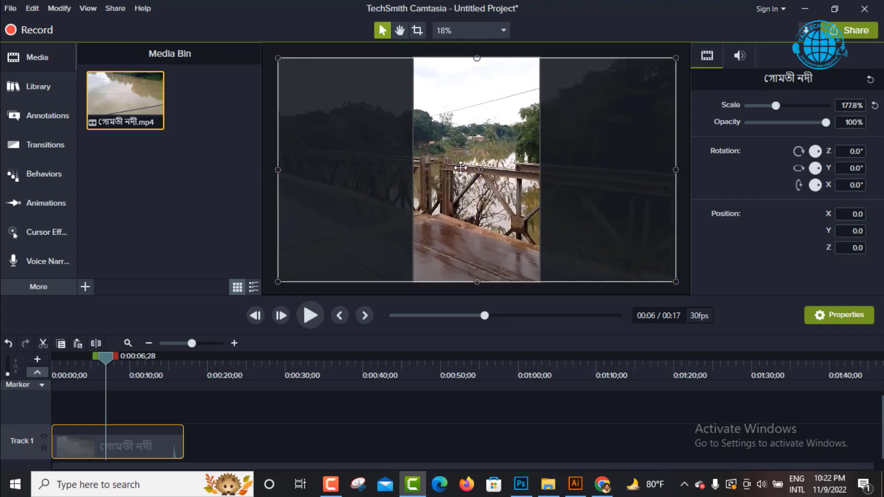
mouse_move(497, 139)
left_mouse_down()
mouse_move(489, 141)
mouse_move(498, 140)
left_mouse_up()
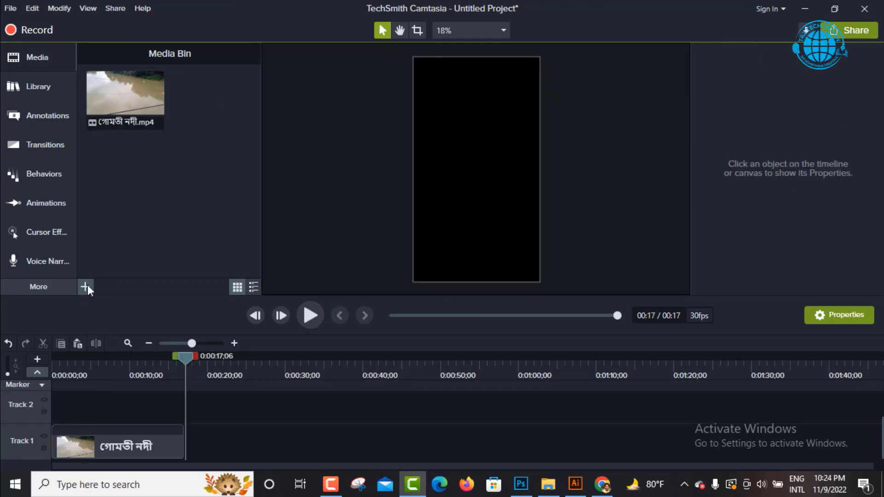
Import the Mere Humsafar background music from the Downloads folder and place it at the start of Track 2
left_click(86, 286)
left_click(101, 245)
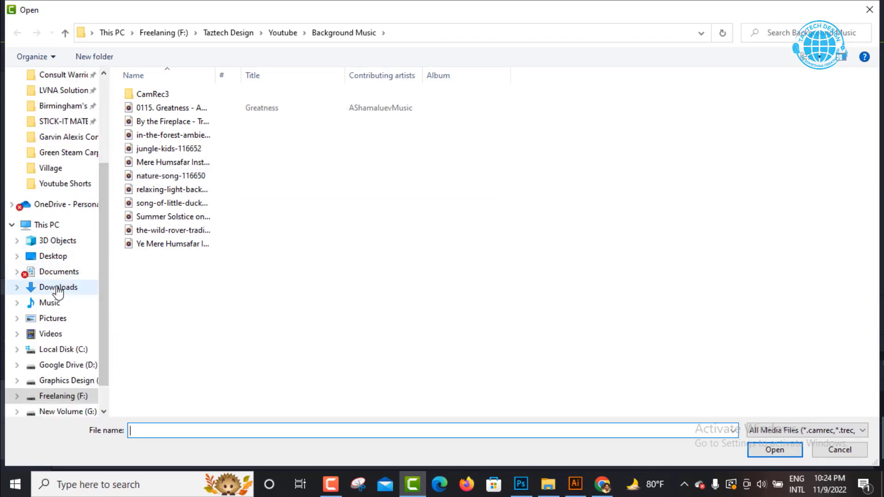
left_click(61, 287)
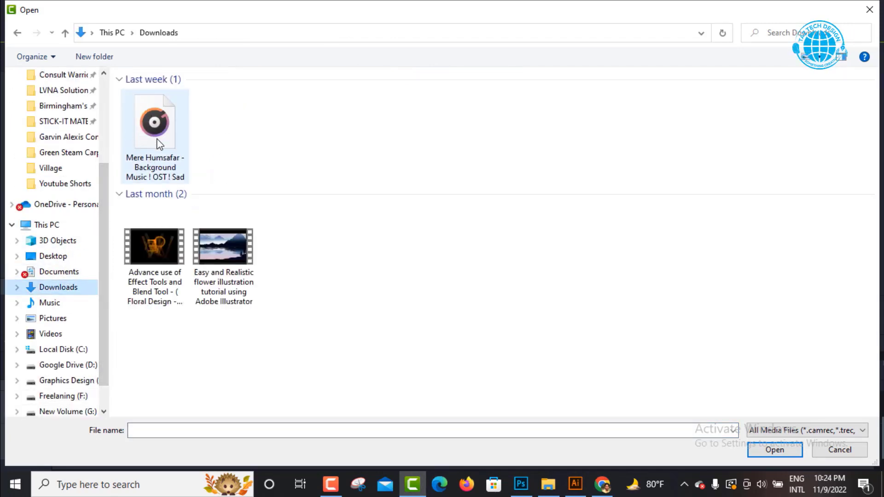
double_click(145, 132)
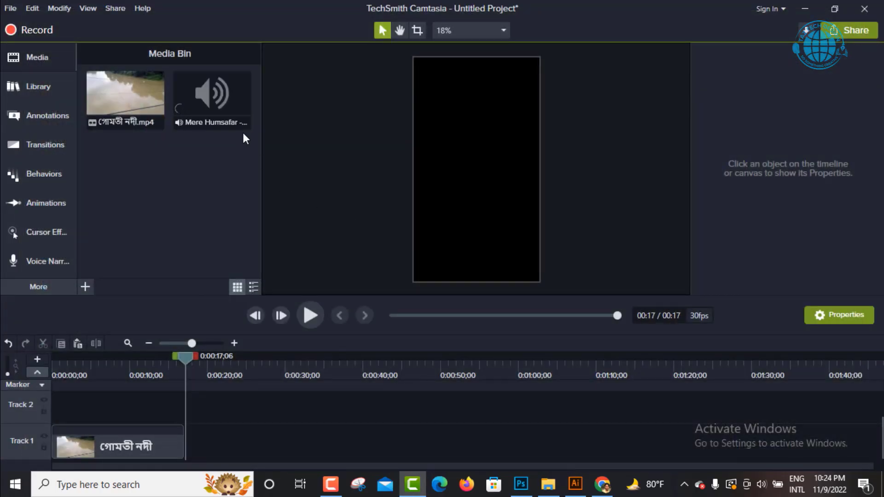
left_click(208, 126)
left_click_drag(207, 134, 46, 426)
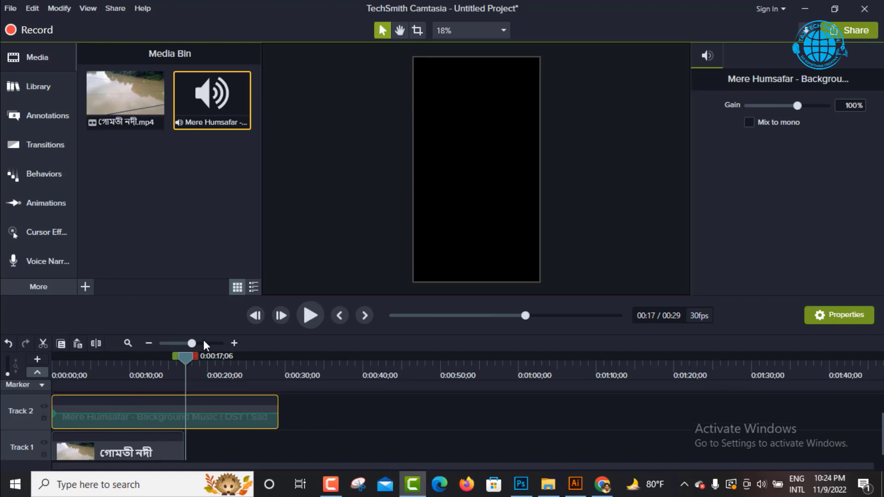
Play the timeline from the beginning to review the video with its background music
left_click_drag(189, 358, 52, 358)
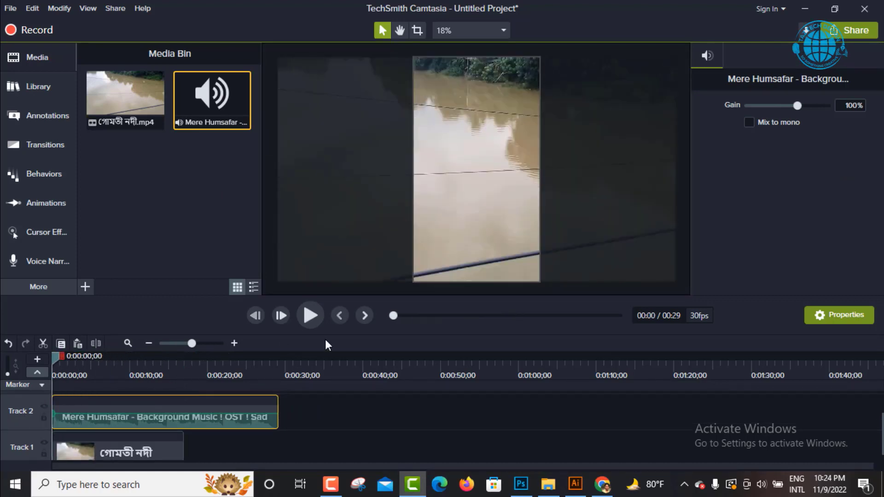
left_click(304, 316)
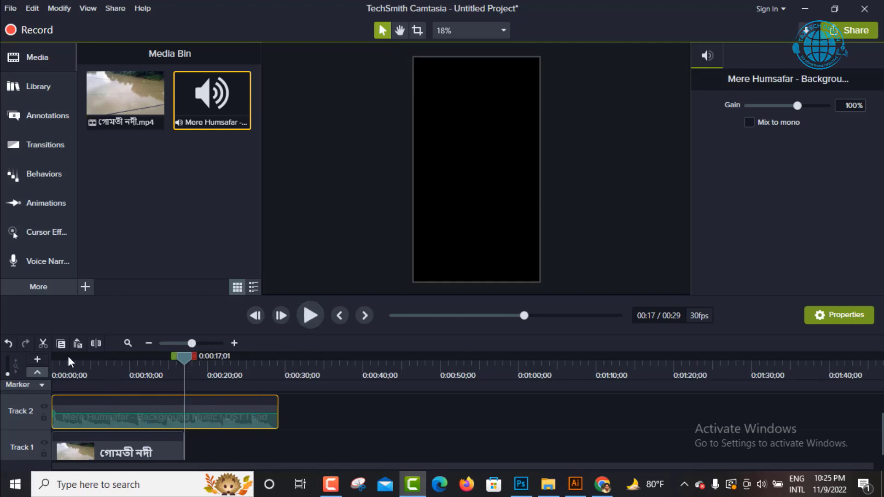
Split the background music on Track 2 at 0:00:17;01, where the river clip ends, and delete the leftover part after the cut
left_click(98, 344)
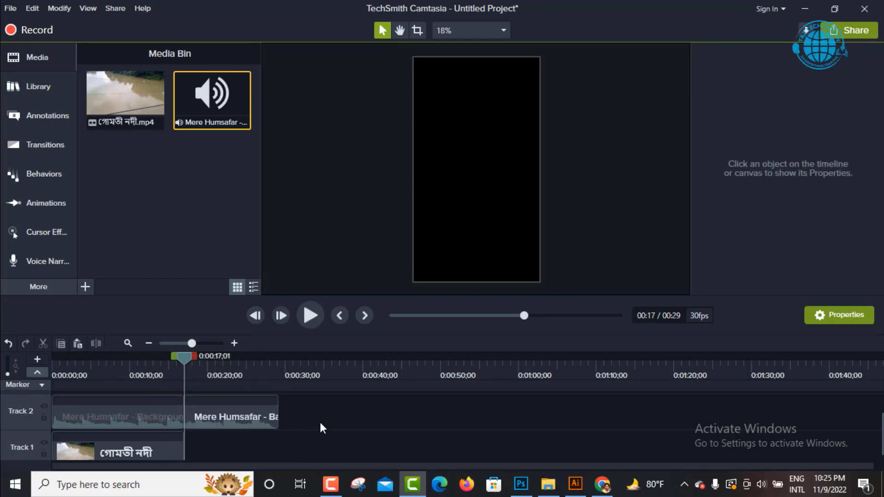
left_click(167, 414)
left_click(295, 420)
left_click(258, 419)
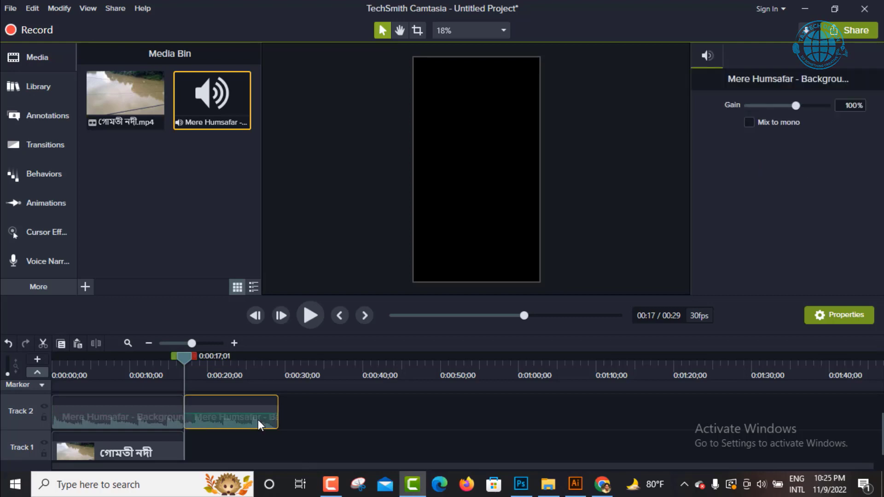
key("Delete")
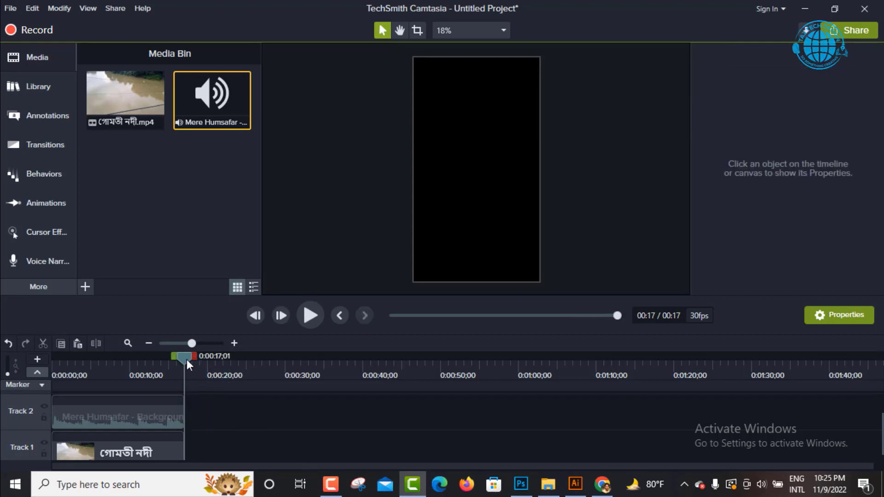
With the playhead at 0:00:13;26, shift the river clip horizontally on the canvas to X 766.7
left_click_drag(185, 359, 157, 370)
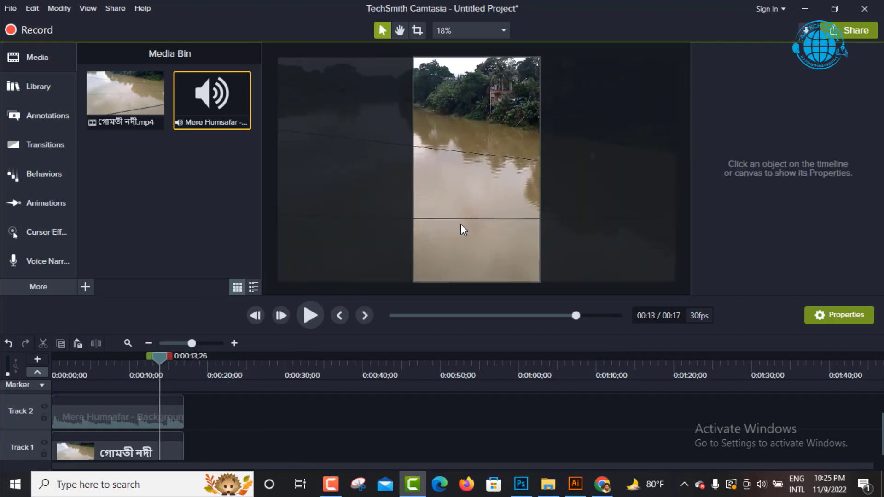
left_click(460, 188)
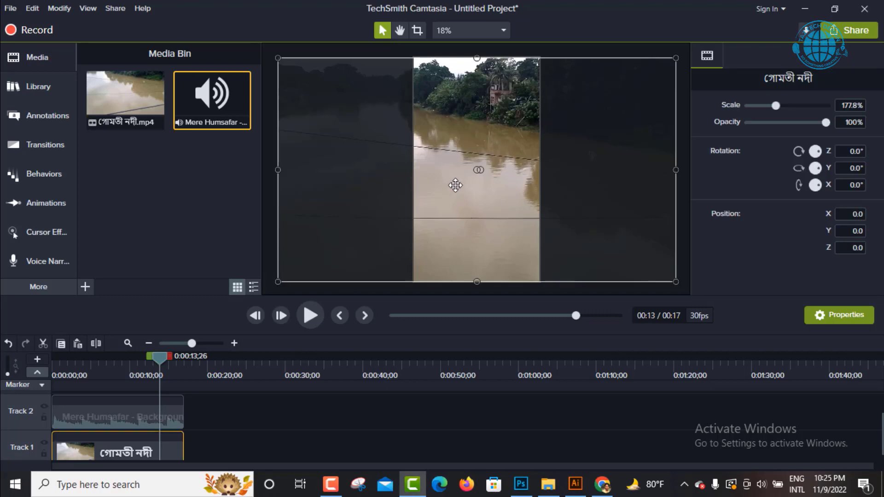
left_click_drag(455, 185, 540, 189)
Preview the video from the beginning to 0:00:07;28, then shift the river clip back to X 540
left_click_drag(165, 361, 16, 360)
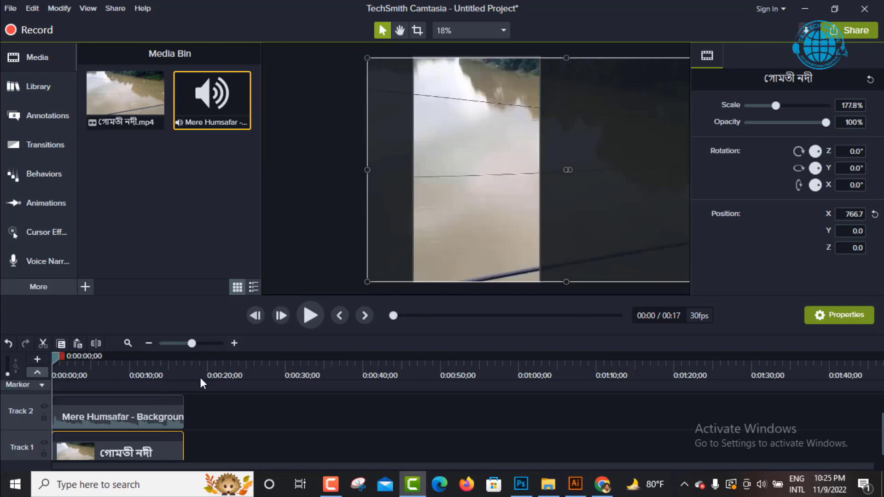
left_click(312, 316)
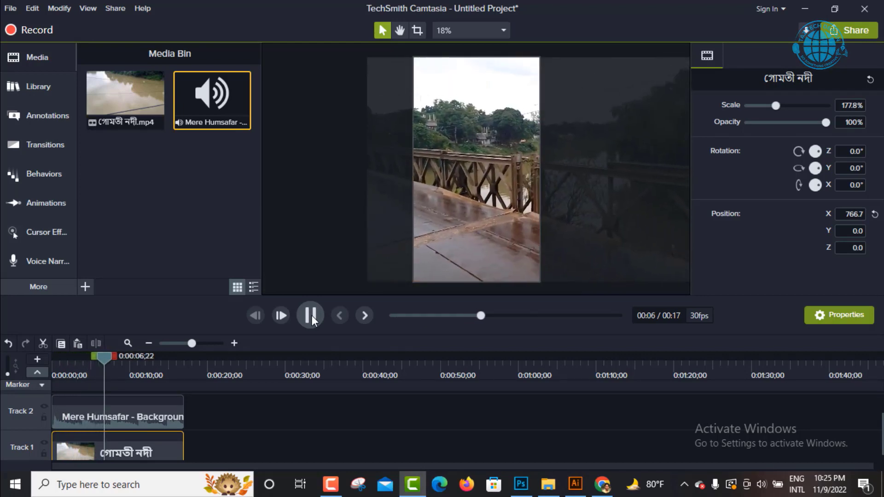
left_click(311, 316)
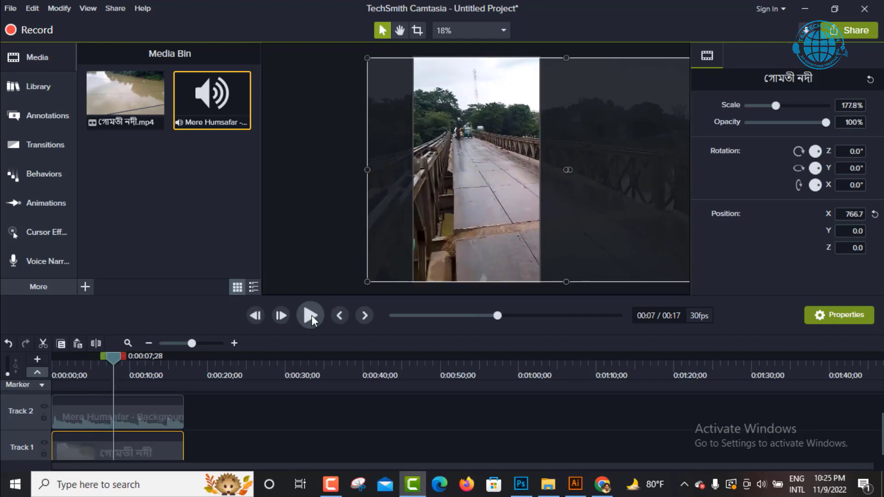
left_click_drag(496, 224, 470, 228)
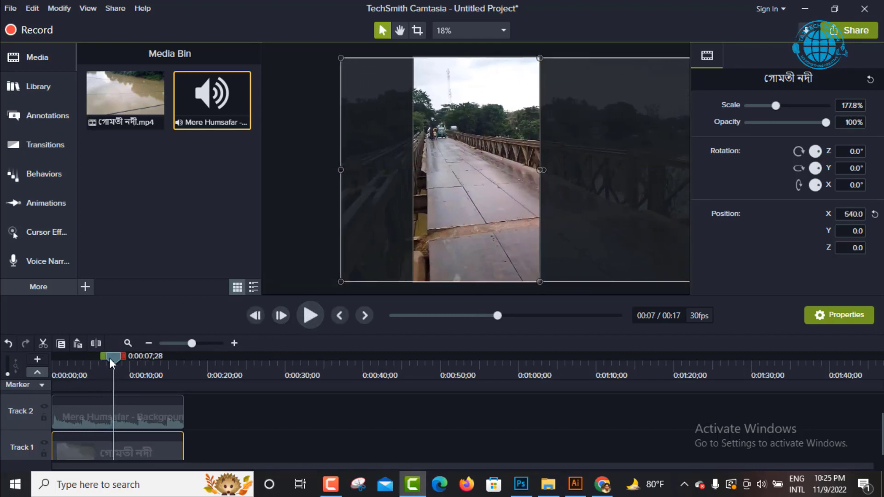
Preview from the beginning again to 0:00:07;18, then reposition the river clip on the canvas to X 67.8
left_click_drag(109, 358, 53, 359)
left_click(314, 320)
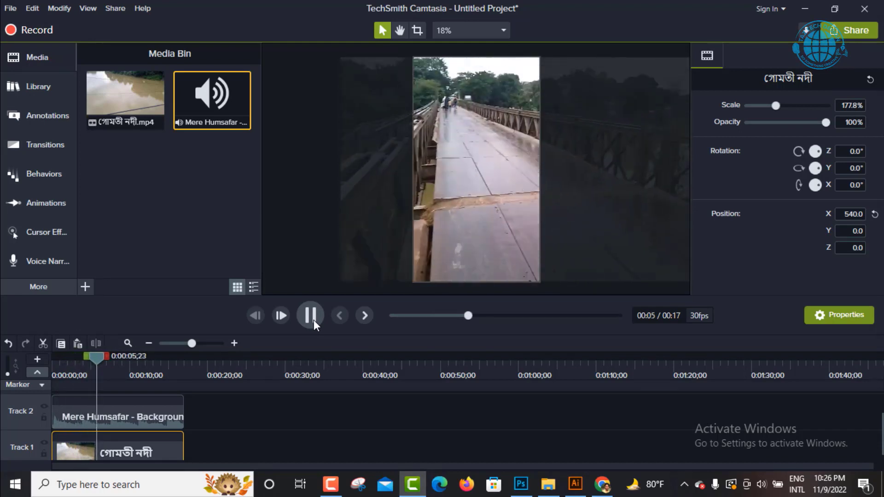
left_click(313, 320)
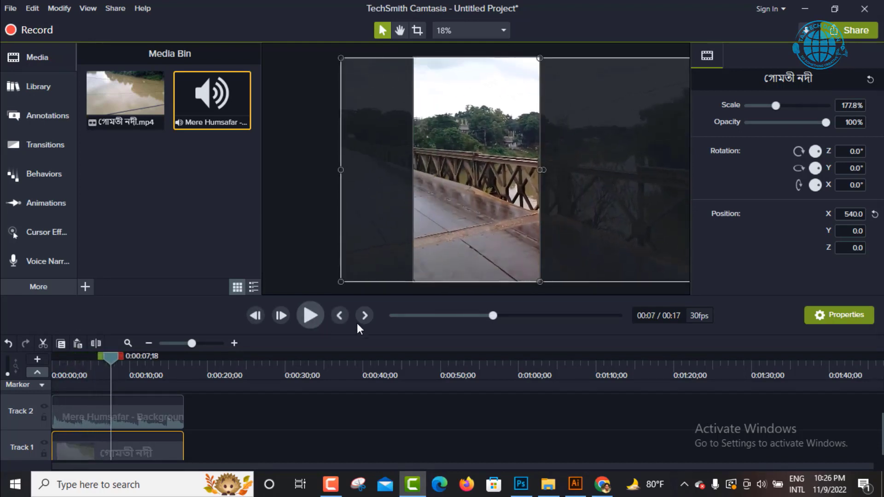
left_click_drag(474, 230, 418, 227)
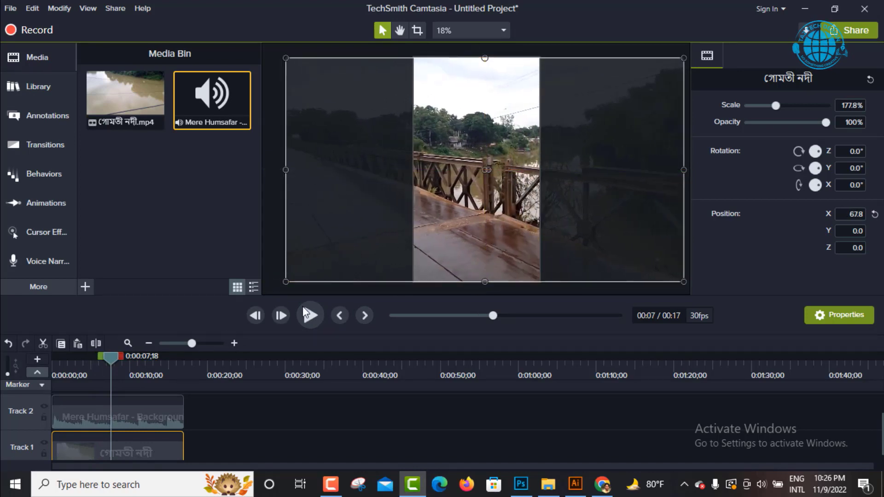
Play the whole timeline from the start to check the clip's framing together with the trimmed music
left_click(255, 315)
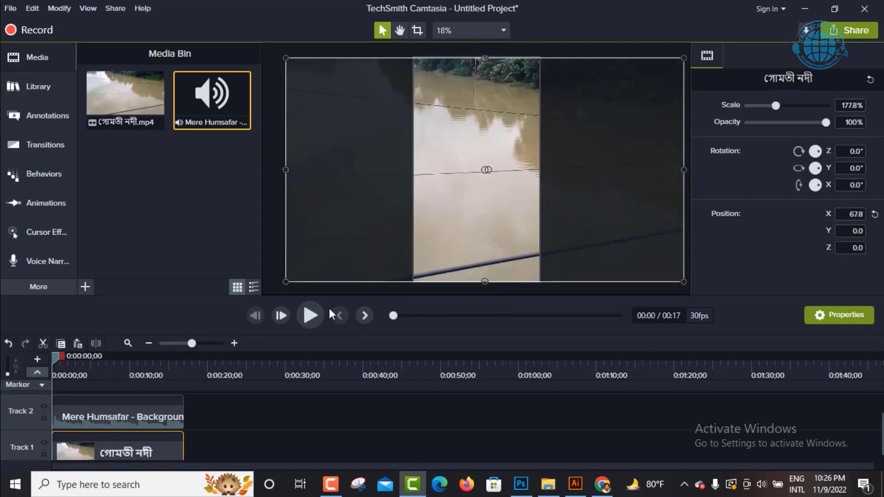
left_click(311, 325)
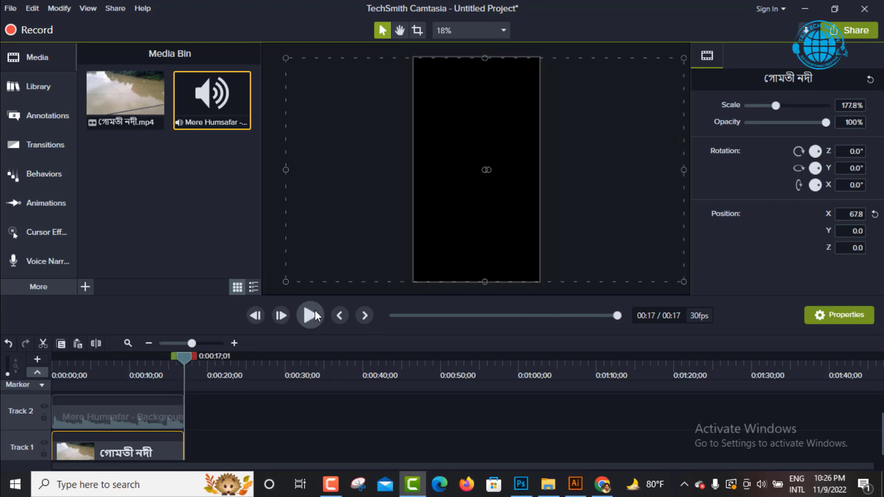
left_click(315, 310)
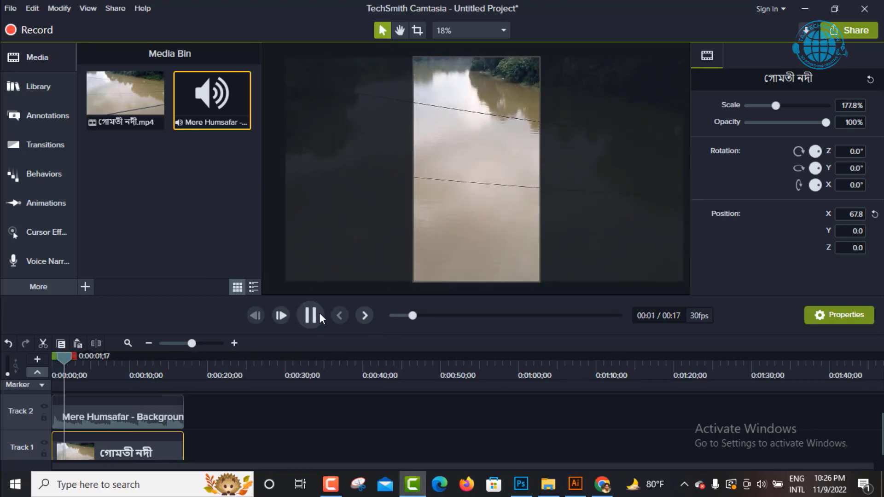
left_click(319, 241)
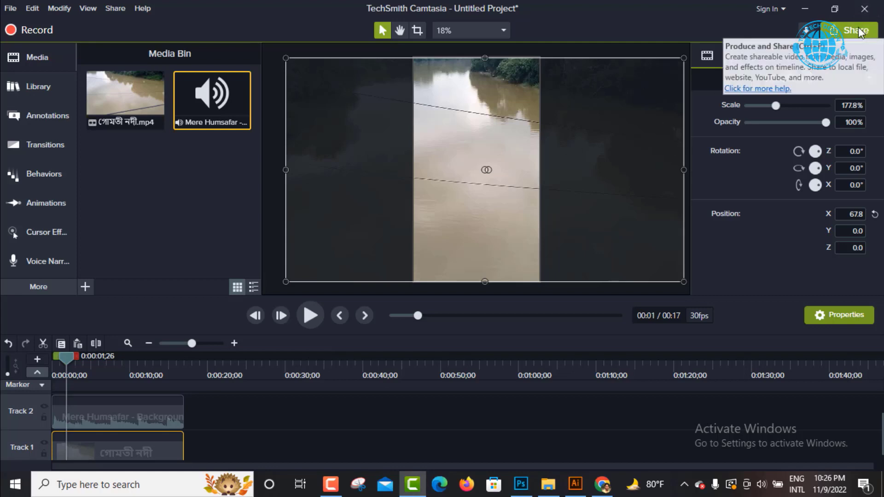
Start a local file export, dismiss the activation notice, and choose the MP4 only (up to 1080p) production preset
left_click(848, 37)
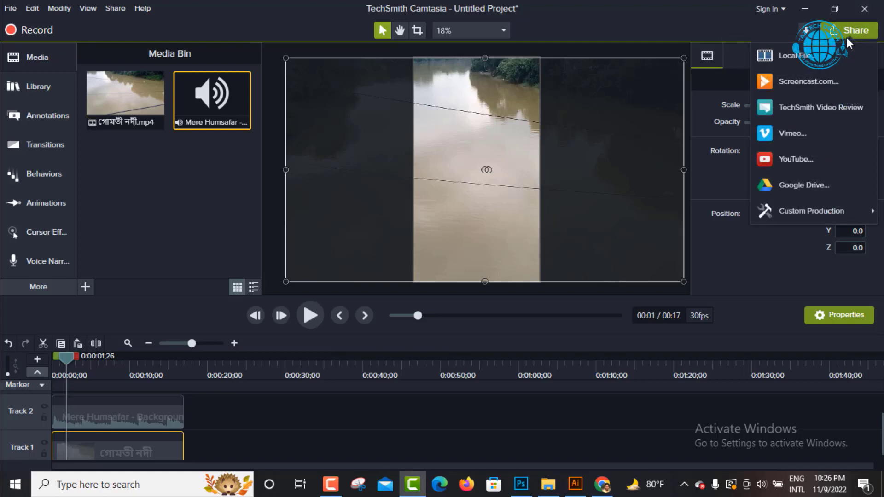
left_click(802, 60)
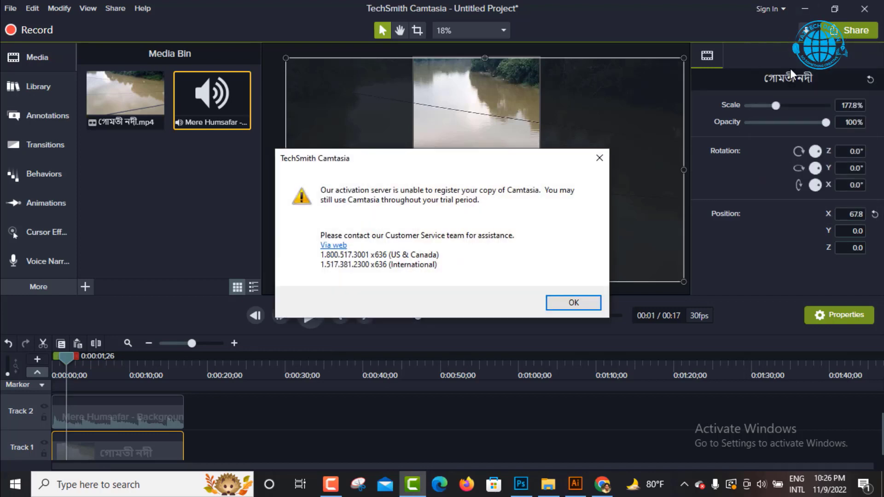
left_click(574, 303)
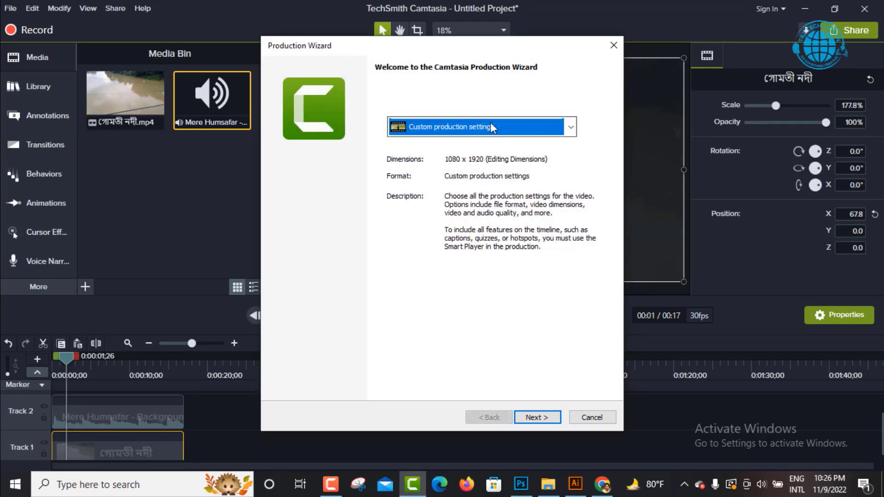
left_click(491, 126)
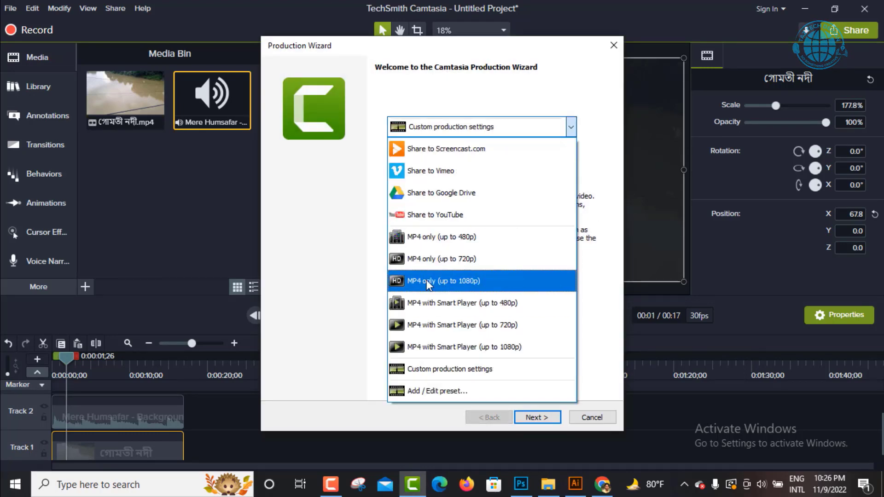
left_click(469, 289)
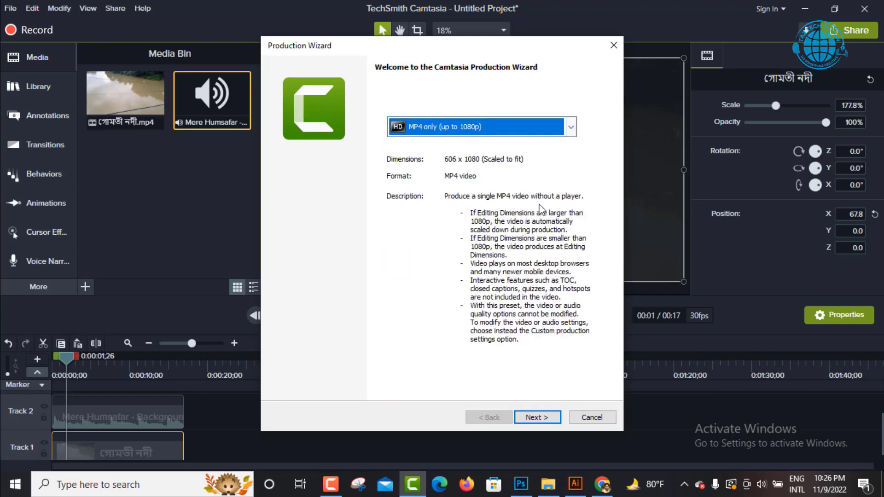
left_click(542, 421)
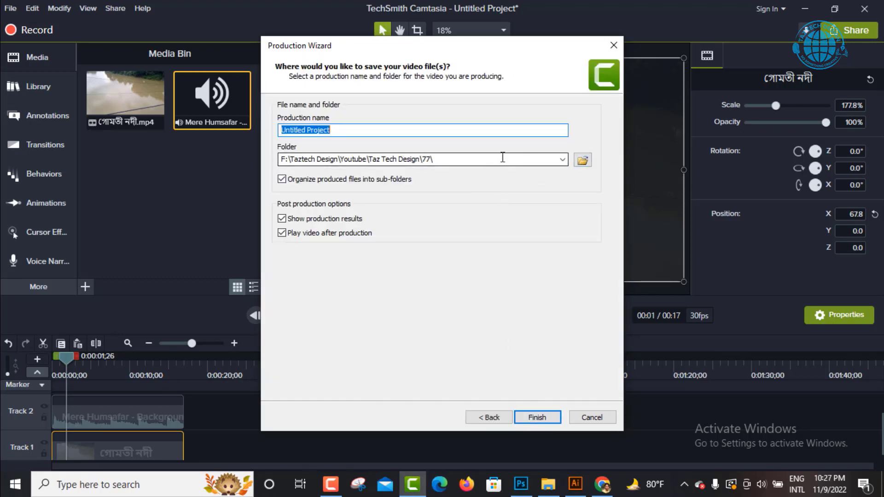
Browse for the save location and create a folder named "12. গোমতী নদী" inside Youtube > Bhromor Dot Com
left_click(583, 160)
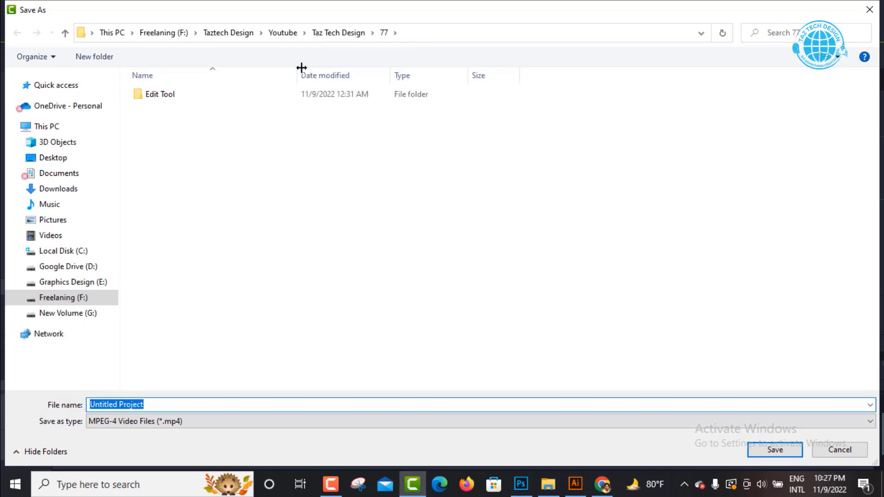
left_click(283, 32)
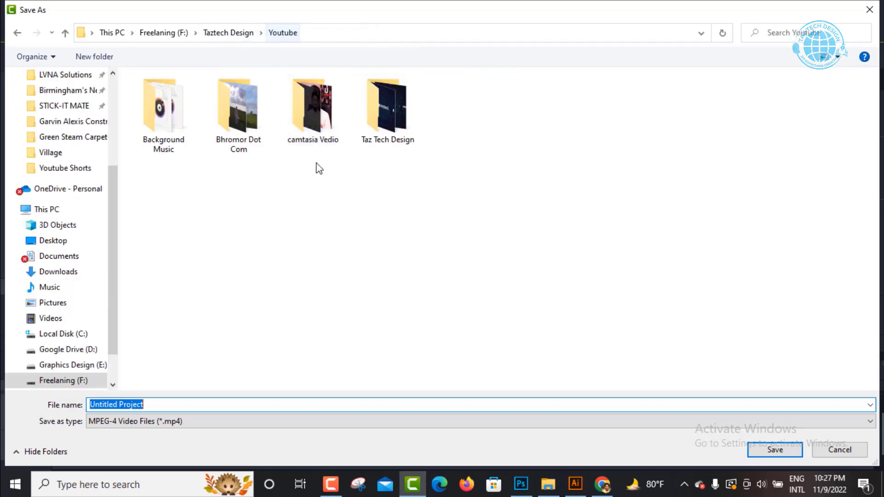
left_click(269, 112)
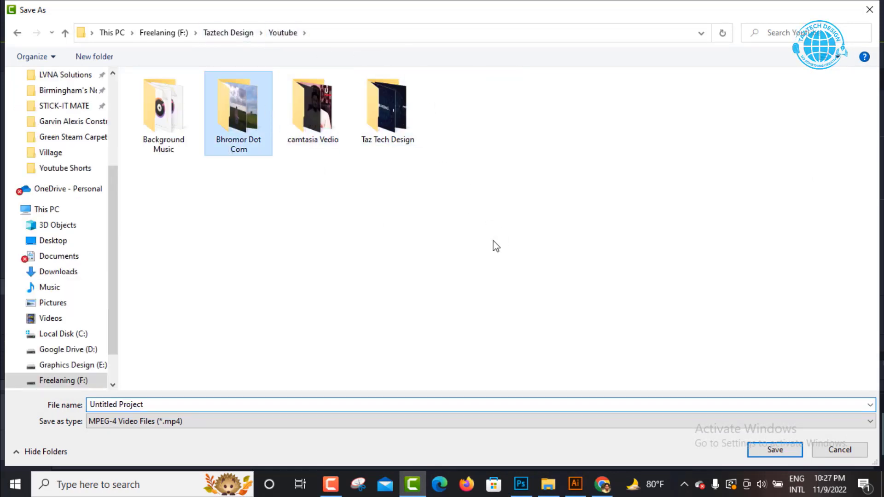
double_click(241, 131)
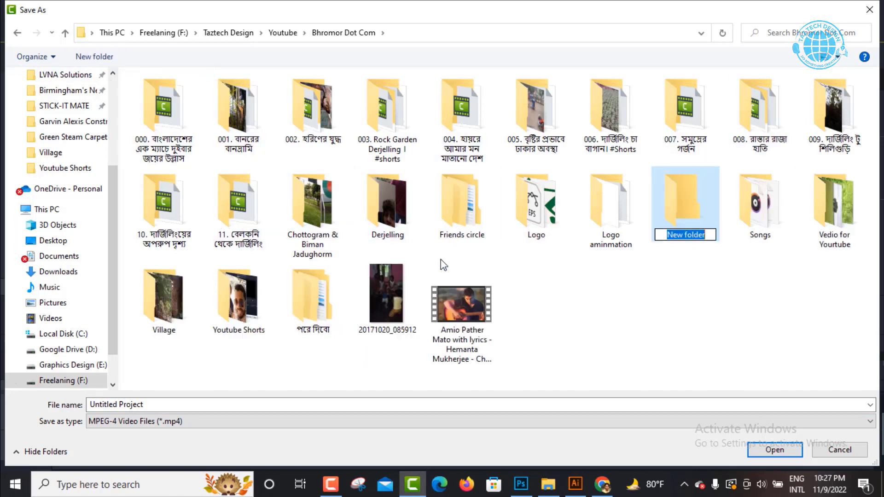
type("12.")
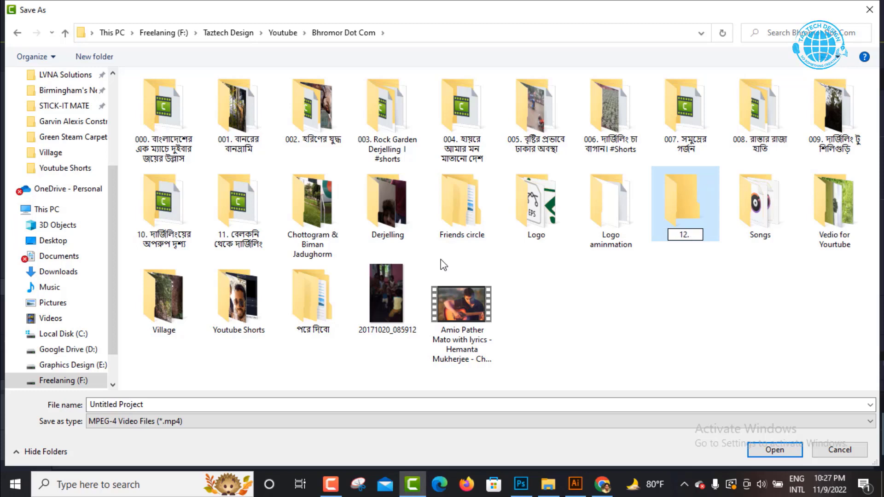
type("গোম")
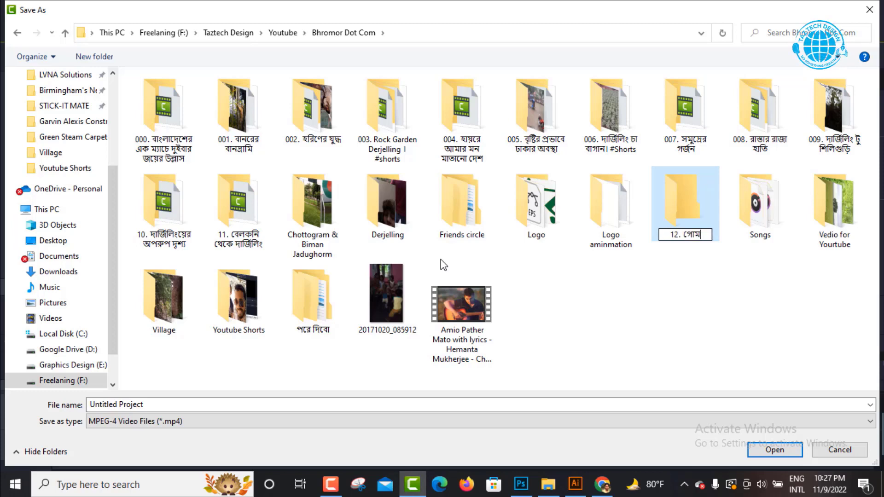
type("তী নদী")
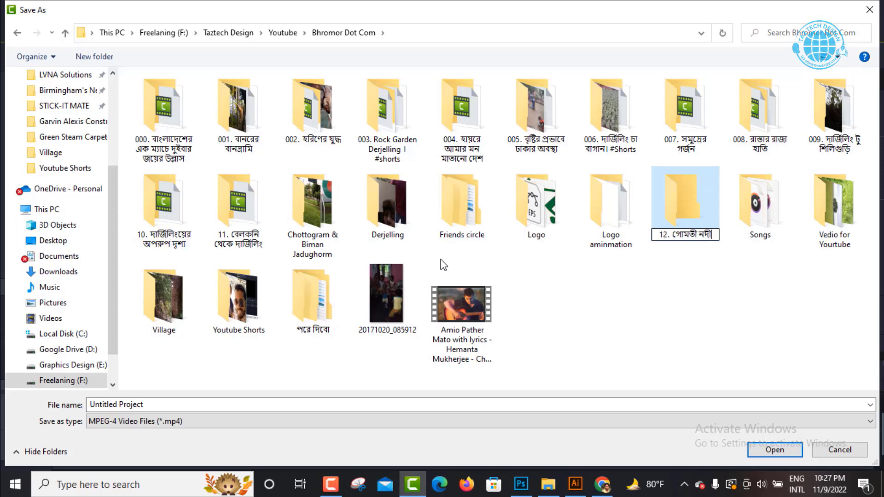
key("Return")
Open the "12. গোমতী নদী" folder and save the production there under the file name "গোমতী নদী" as MP4
double_click(690, 220)
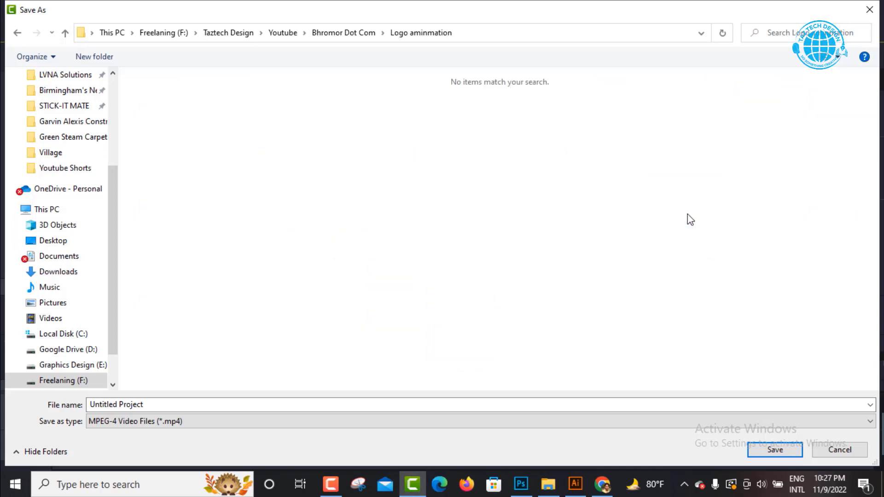
left_click(17, 33)
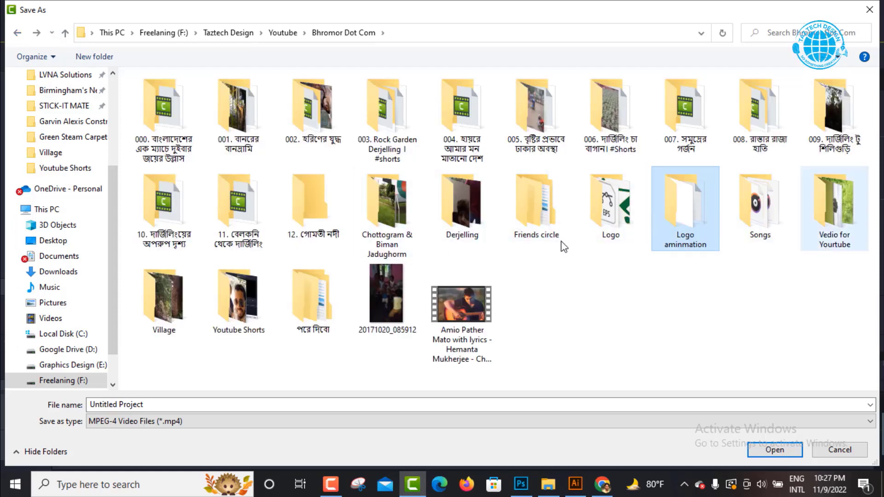
left_click(314, 220)
double_click(313, 219)
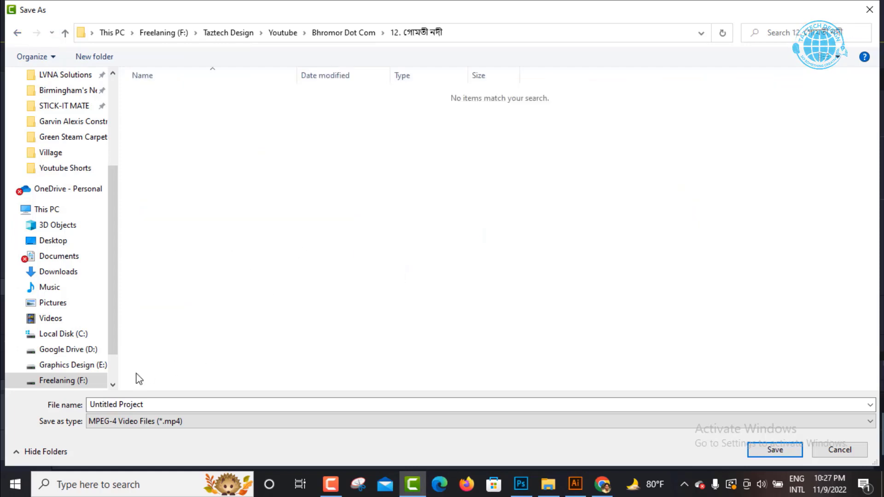
left_click(156, 404)
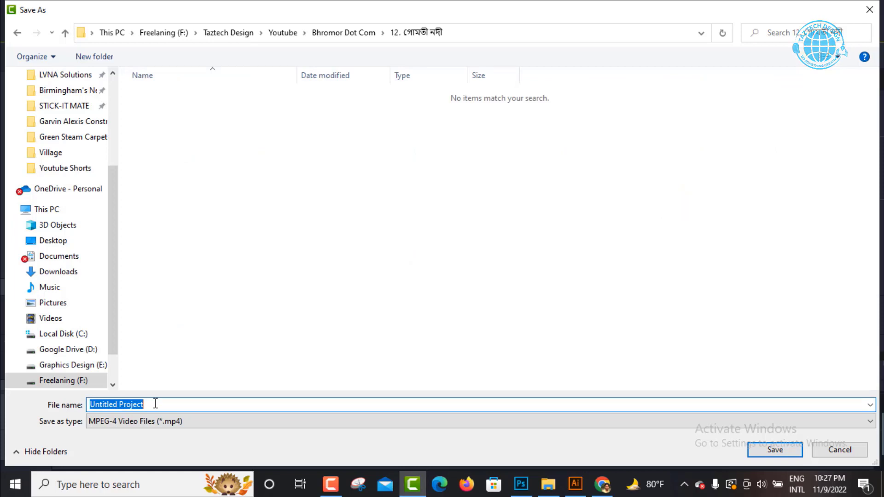
type("গোমতী নদী")
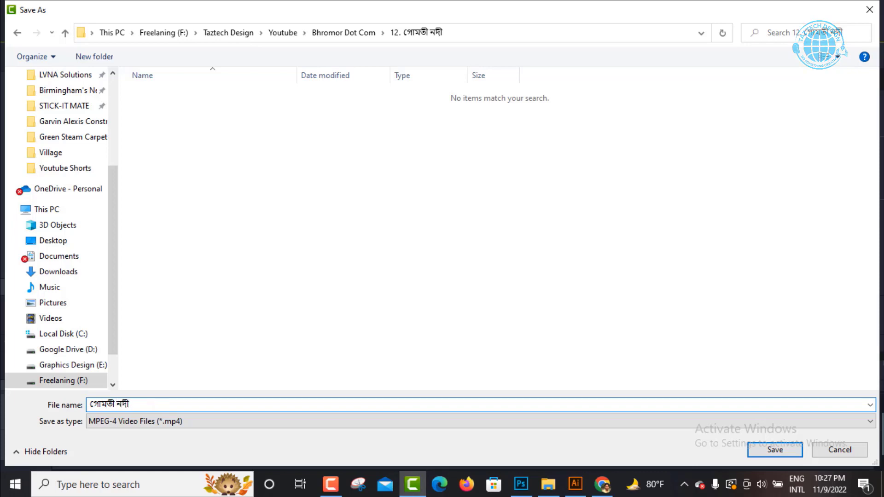
left_click(783, 455)
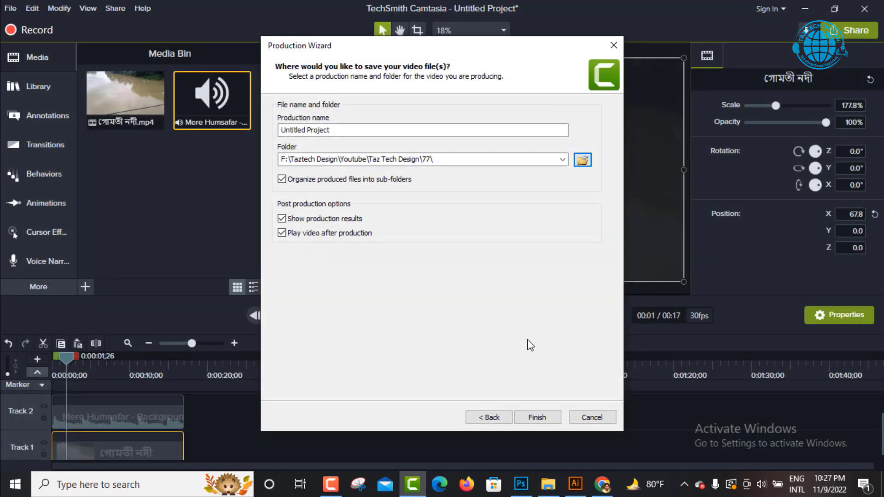
Run the MP4 production, then close the finished video's playback and the production results
left_click(537, 417)
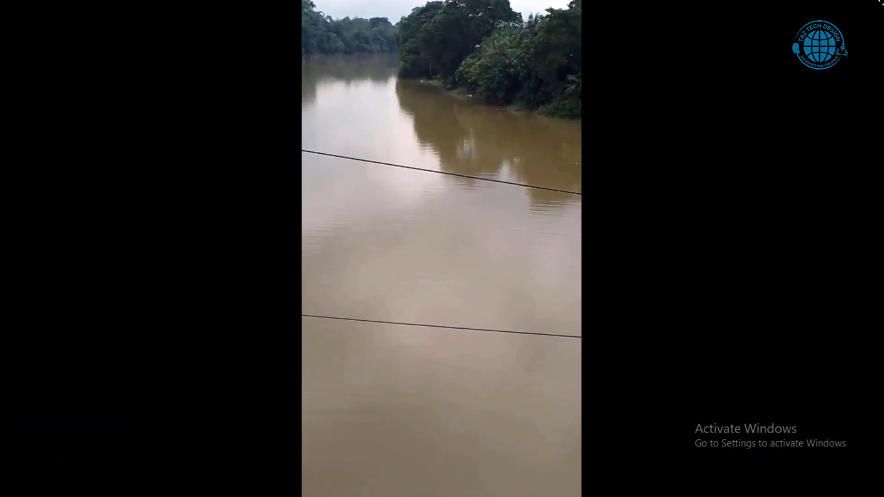
key("Escape")
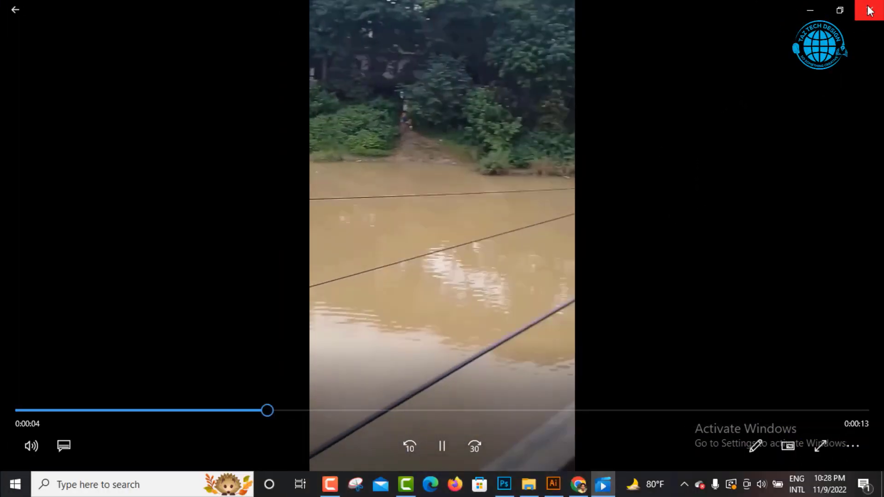
left_click(867, 10)
left_click(558, 419)
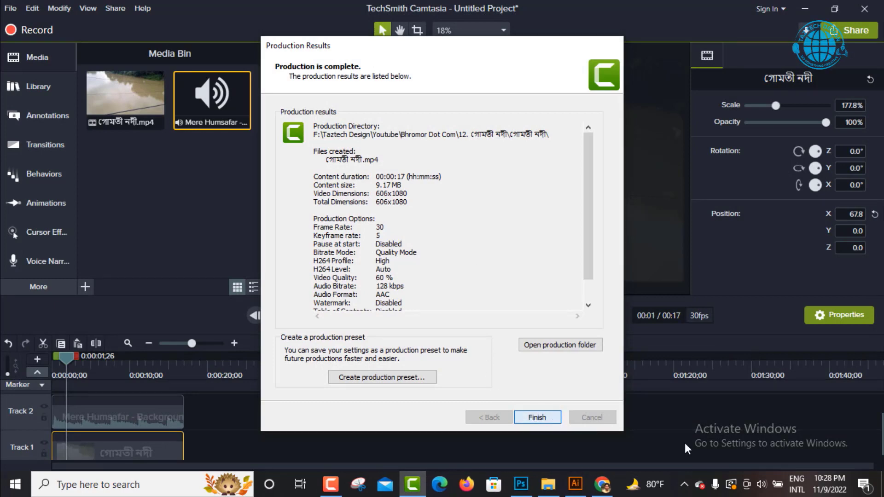
Switch to YouTube in Chrome and change the active account to the Bhromor Dot Com channel
left_click(607, 494)
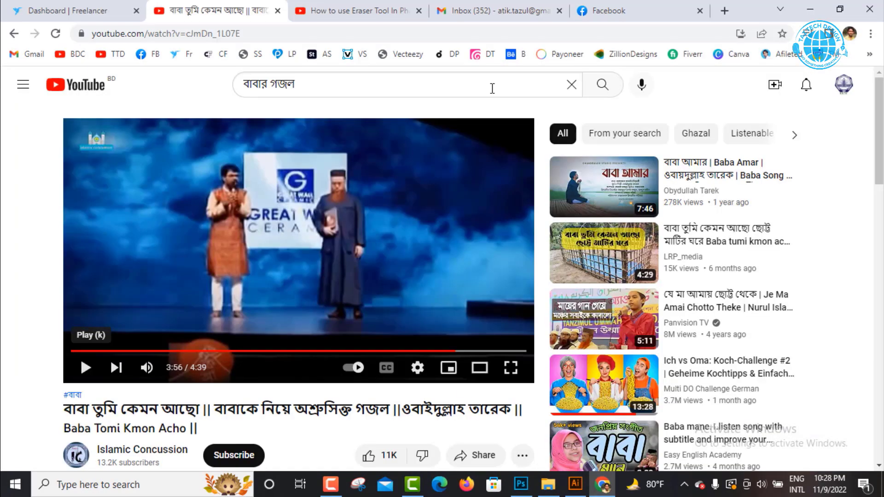
left_click(355, 10)
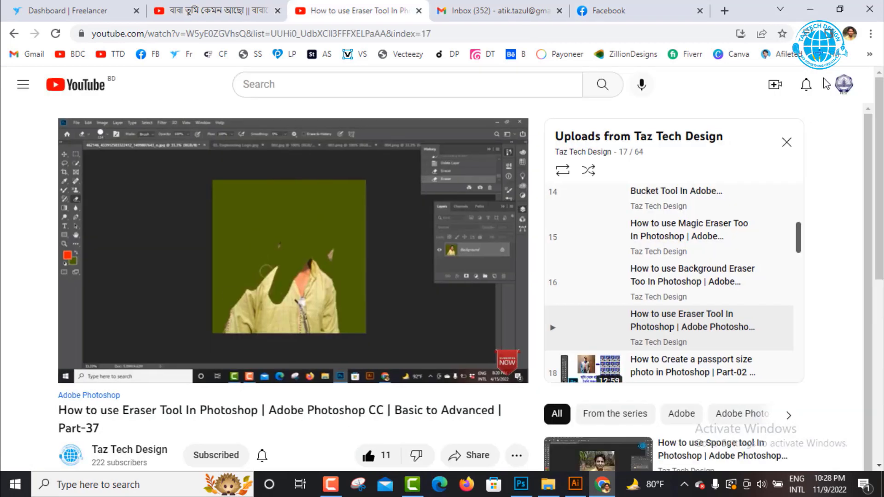
left_click(844, 84)
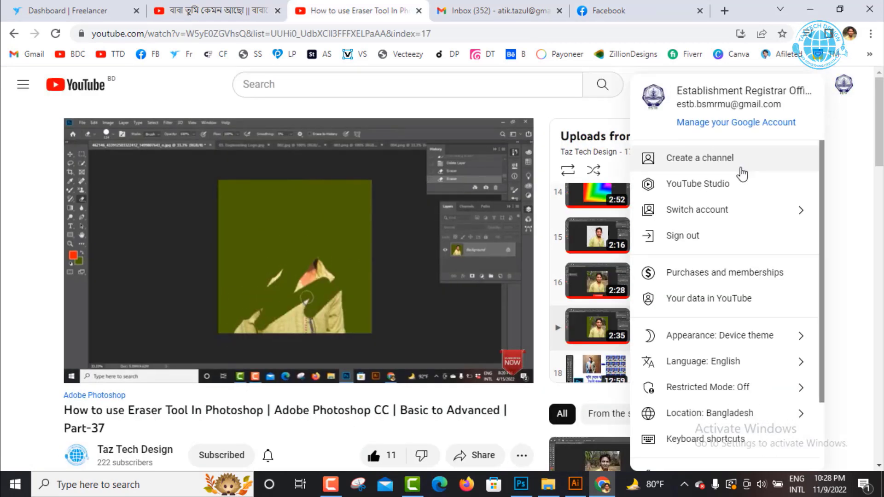
left_click(691, 220)
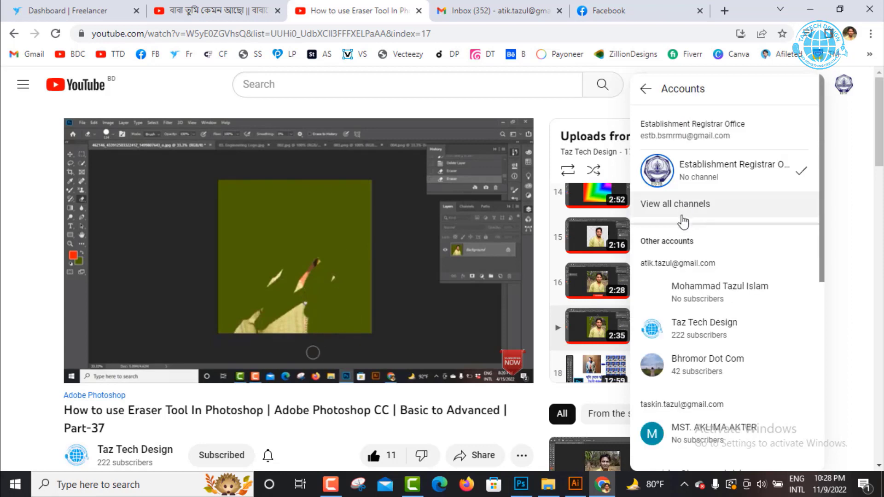
left_click(698, 360)
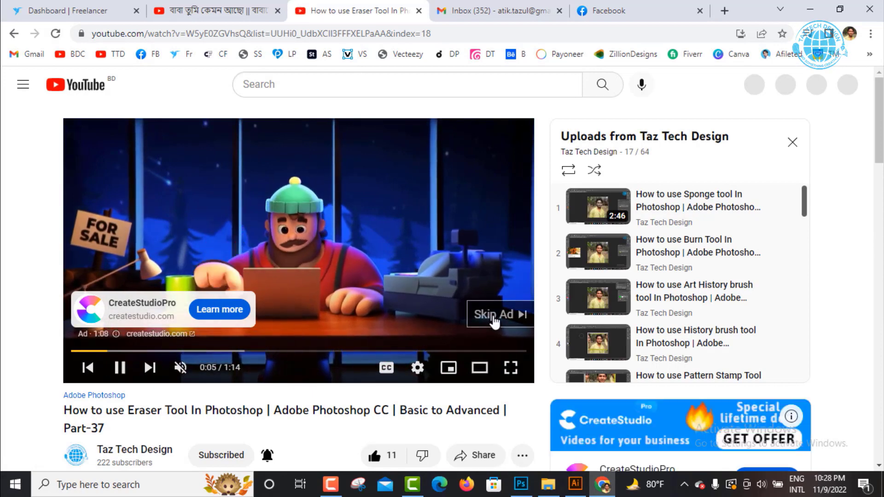
left_click(501, 314)
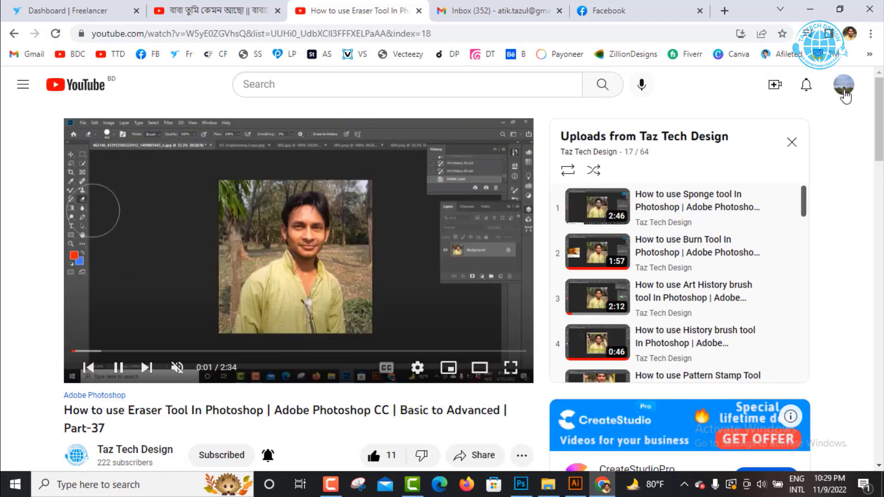
Upload the video file "গোমতী নদী" from Bhromor Dot Com > 12. গোমতী নদী > গোমতী নদী to the channel
left_click(775, 89)
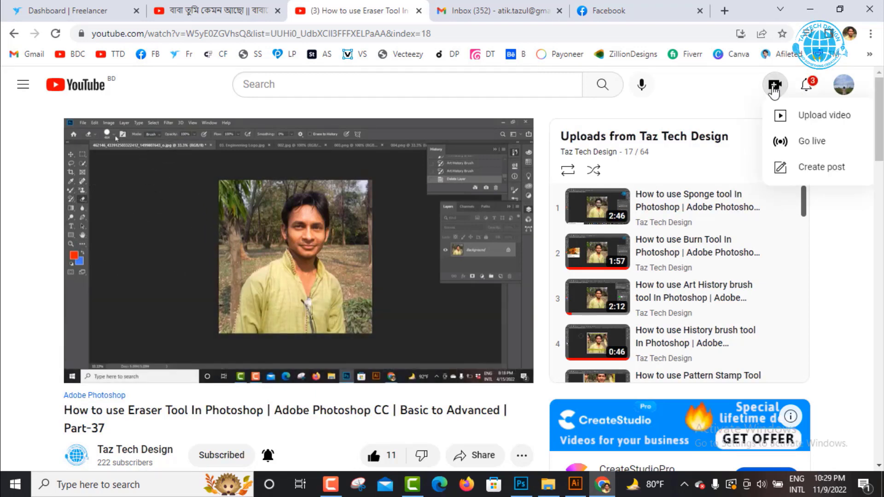
left_click(821, 121)
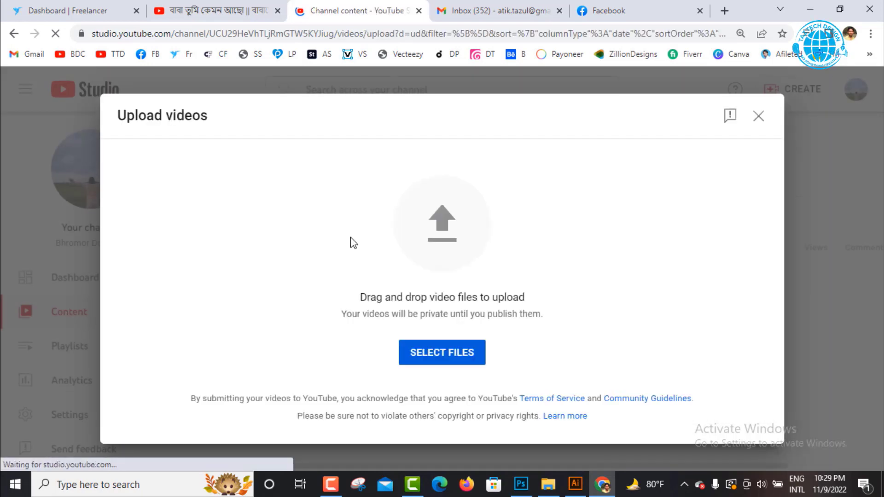
left_click(451, 355)
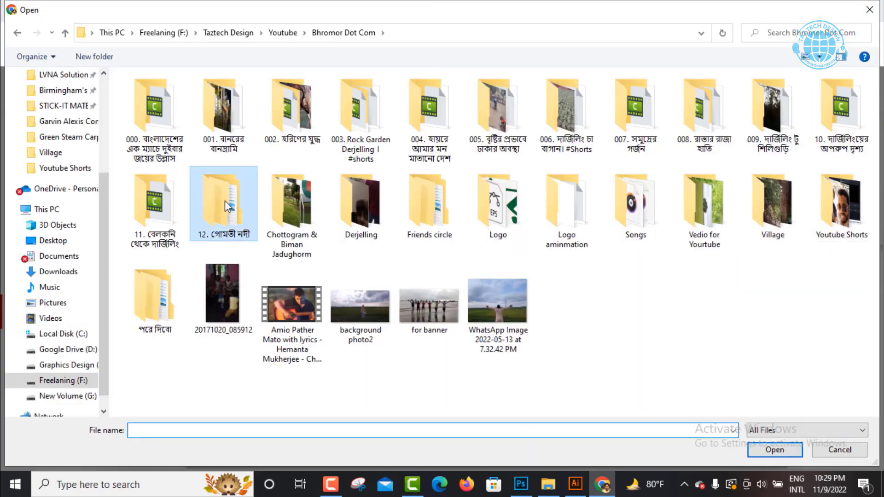
double_click(224, 200)
double_click(178, 95)
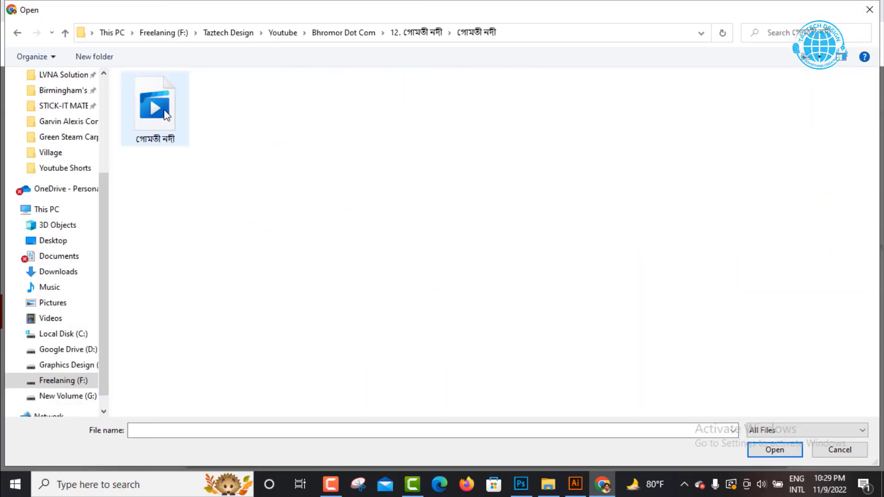
left_click(162, 108)
double_click(161, 108)
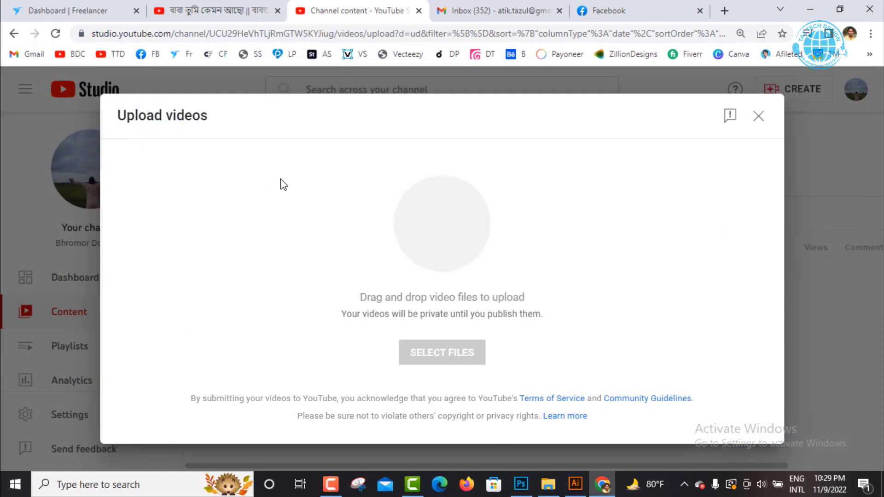
left_click(227, 273)
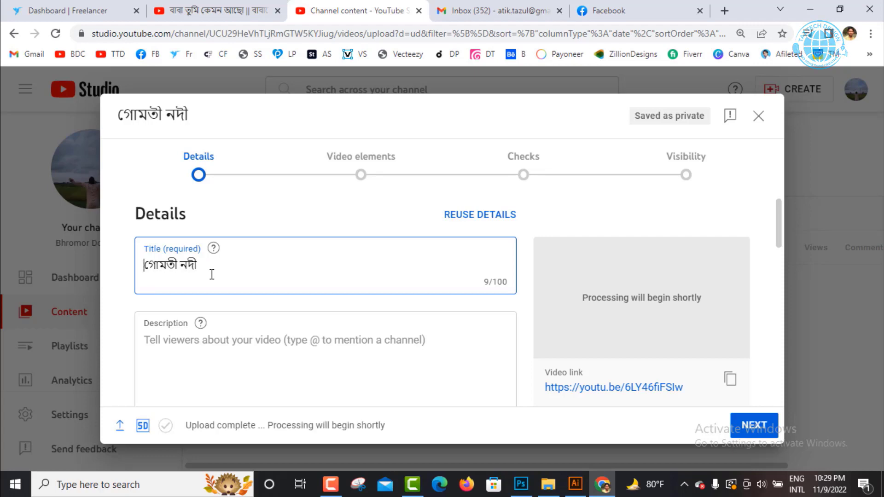
type("কু")
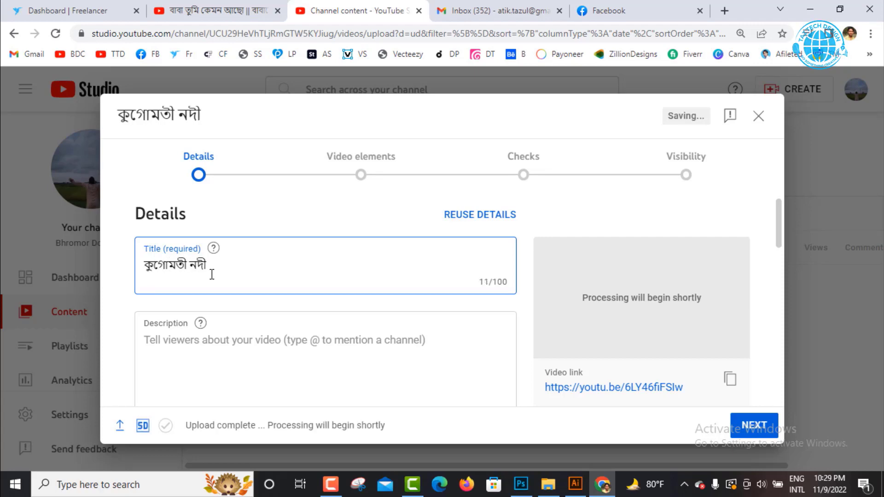
type("মিল্লোল")
key("Delete")
key("Delete")
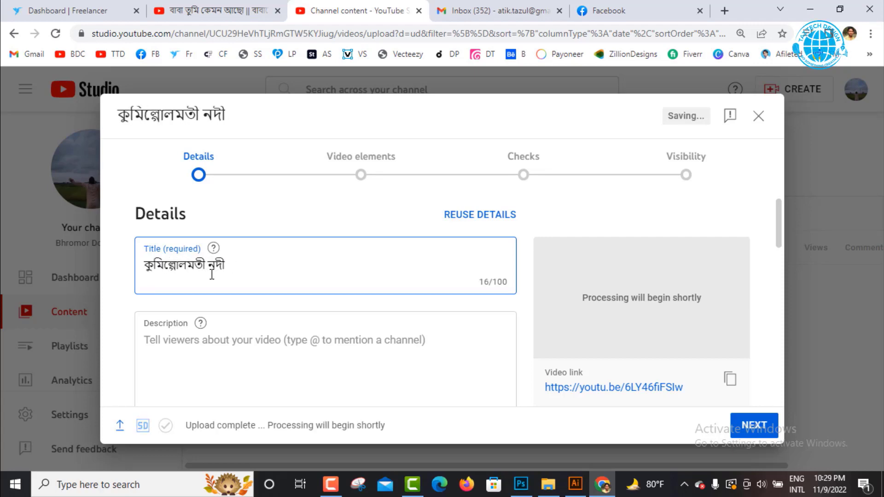
key("Delete")
key("Delete")
key("BackSpace")
key("BackSpace")
key("BackSpace")
key("BackSpace")
key("BackSpace")
key("Delete")
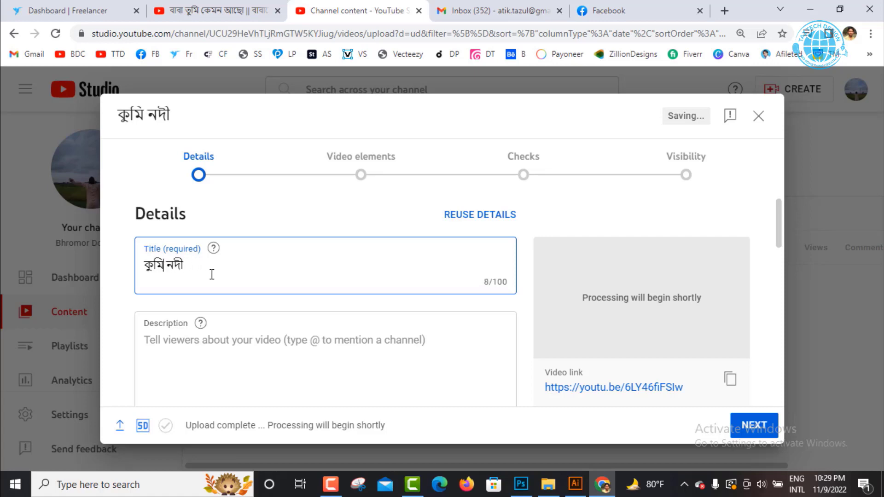
key("BackSpace")
key("BackSpace")
key("BackSpace")
key("BackSpace")
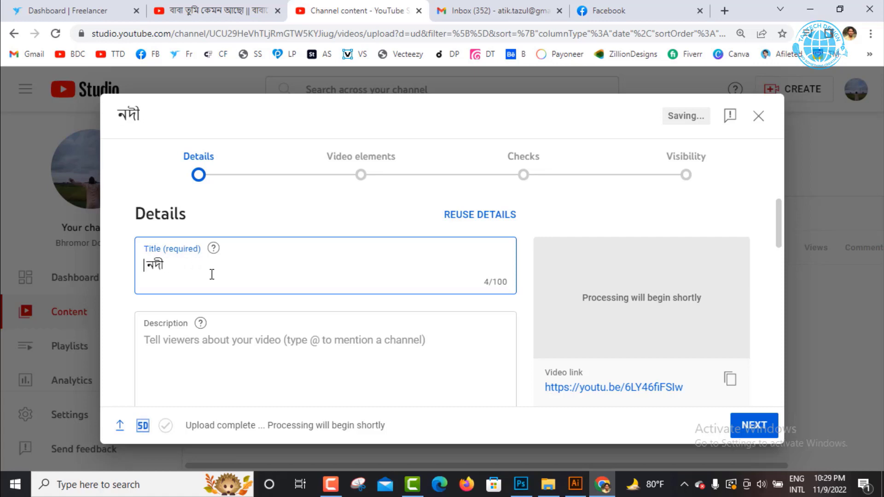
type("গোমতী")
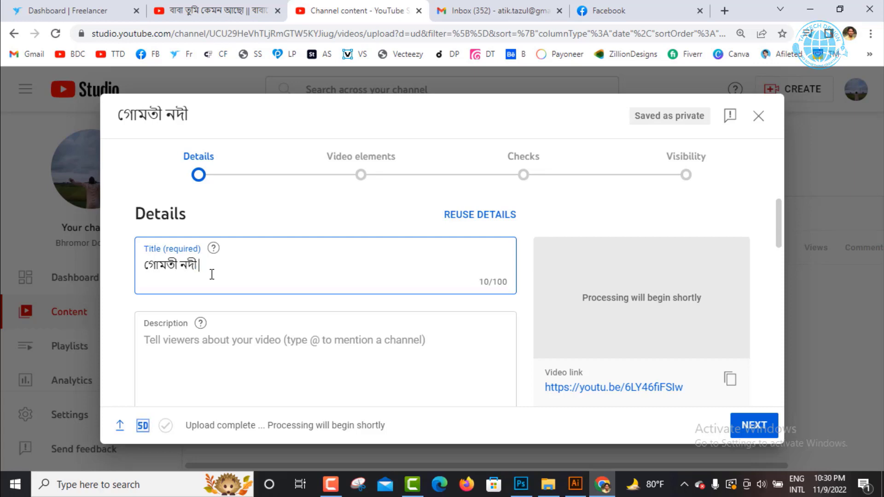
Extend the video title to read "গোমতী নদী । মুরাদনগর । কুমিল্লা"
type(" নদী । কুমিল্লা")
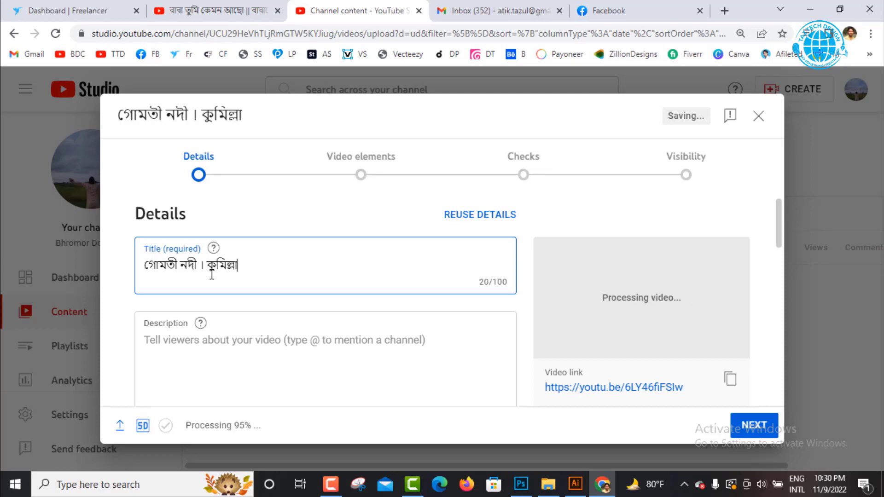
left_click(212, 274)
type("মুরাদ")
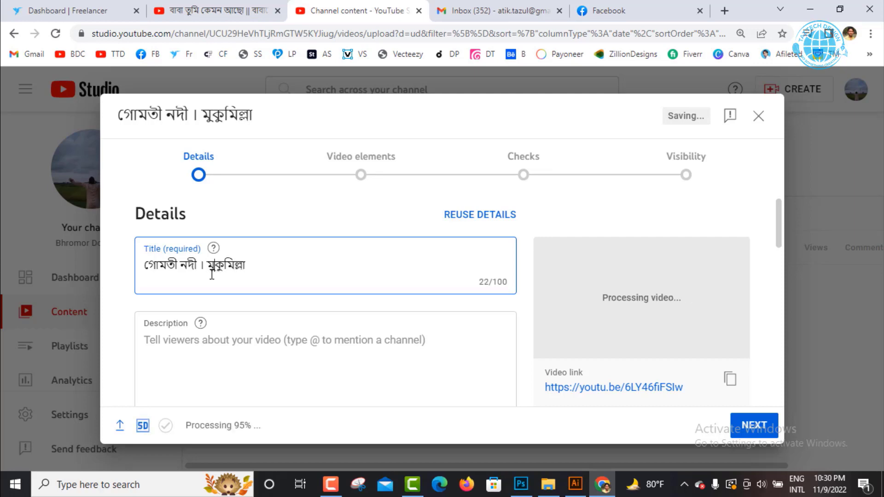
type("নগর")
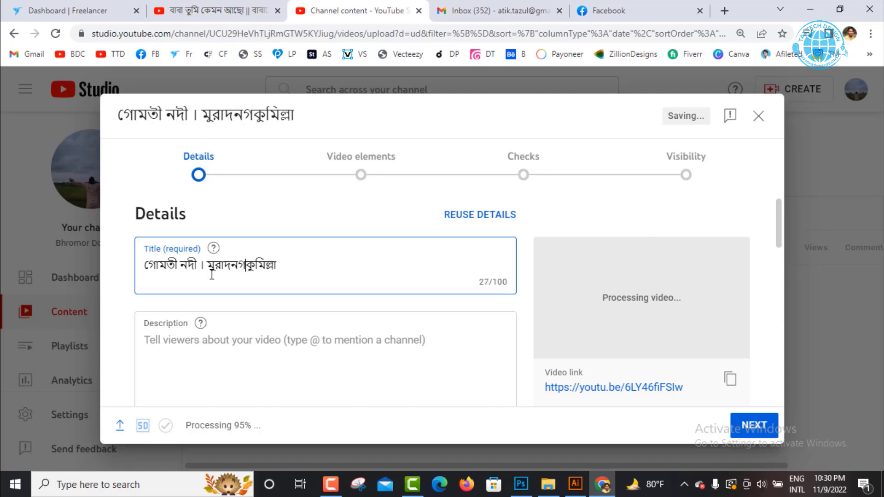
type(" ।")
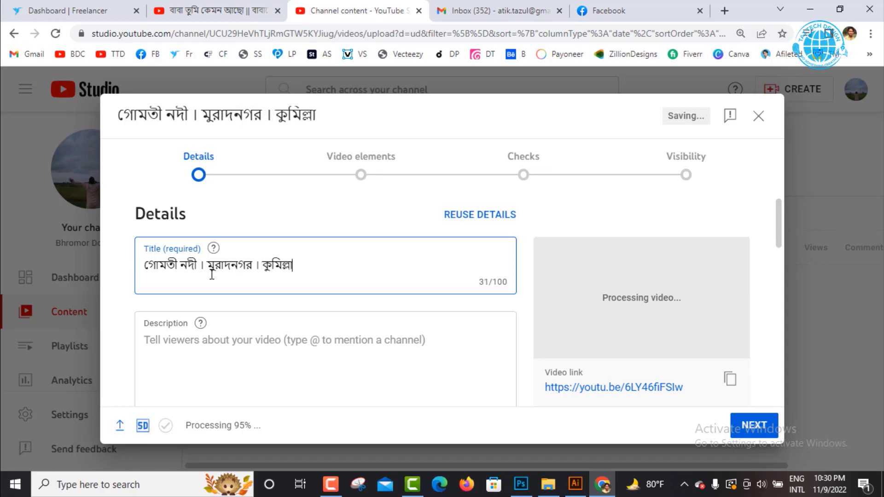
Copy the complete video title into the description
key("ctrl+a")
key("ctrl+c")
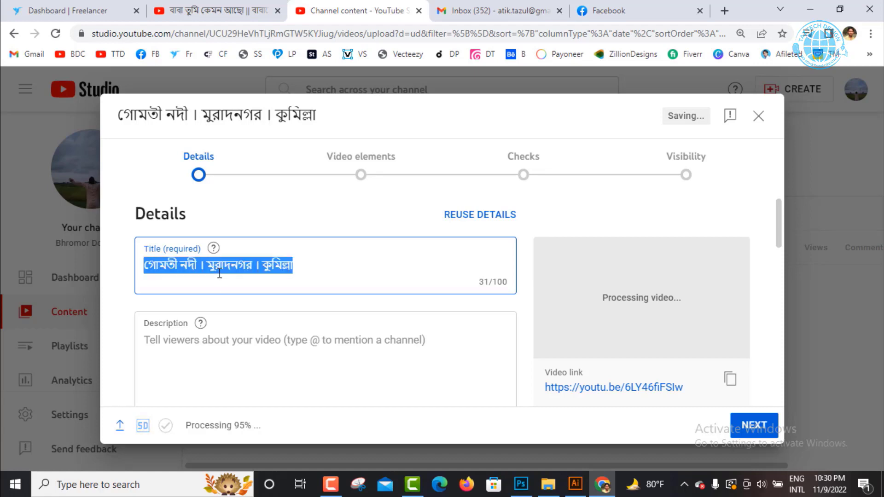
left_click(205, 345)
key("ctrl+v")
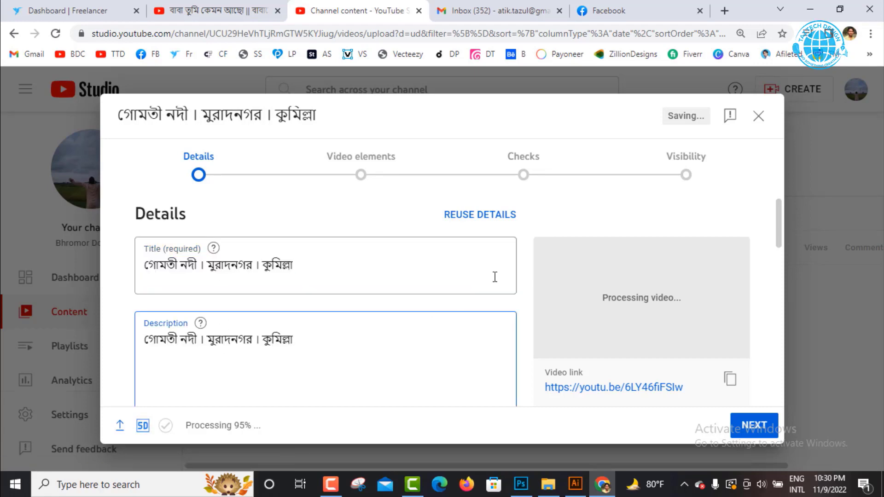
Set the audience of the video to "No, it's not made for kids"
left_click_drag(779, 220, 776, 323)
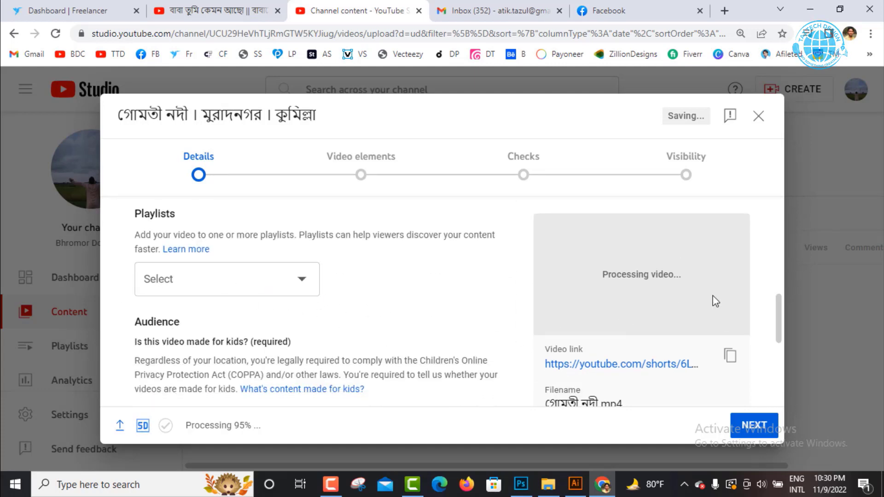
left_click_drag(777, 318, 781, 382)
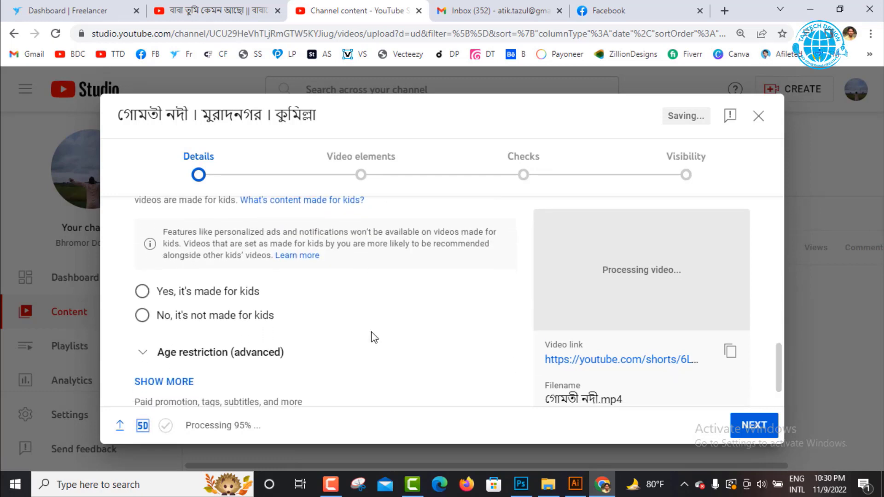
left_click(190, 320)
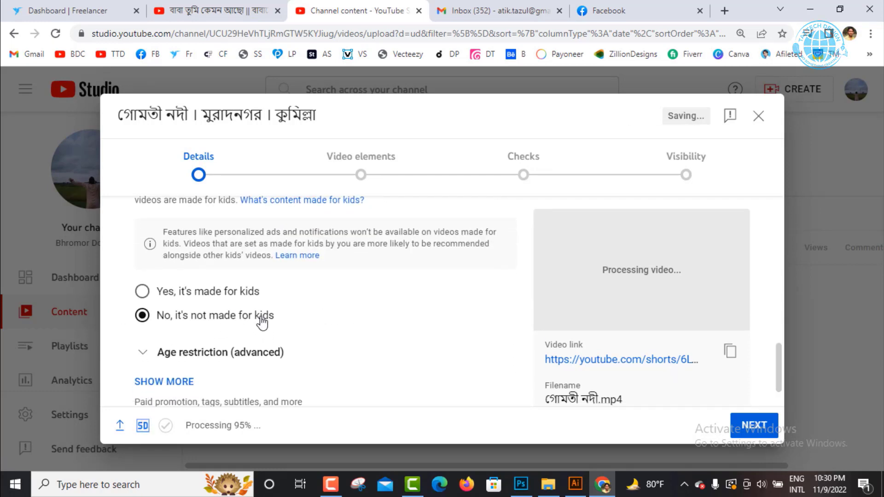
Expand the additional video details and add the tags "গোমতী নদী" and "কুমিল্লা"
scroll(776, 373, "down", 1)
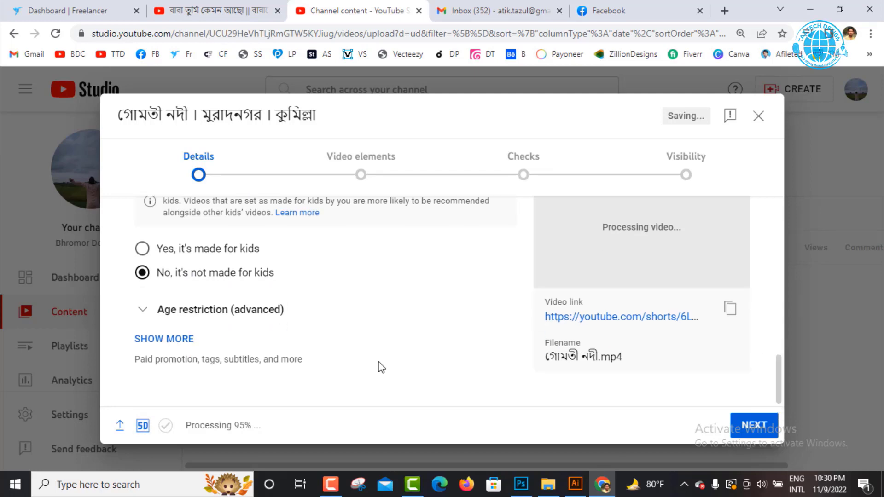
left_click(182, 343)
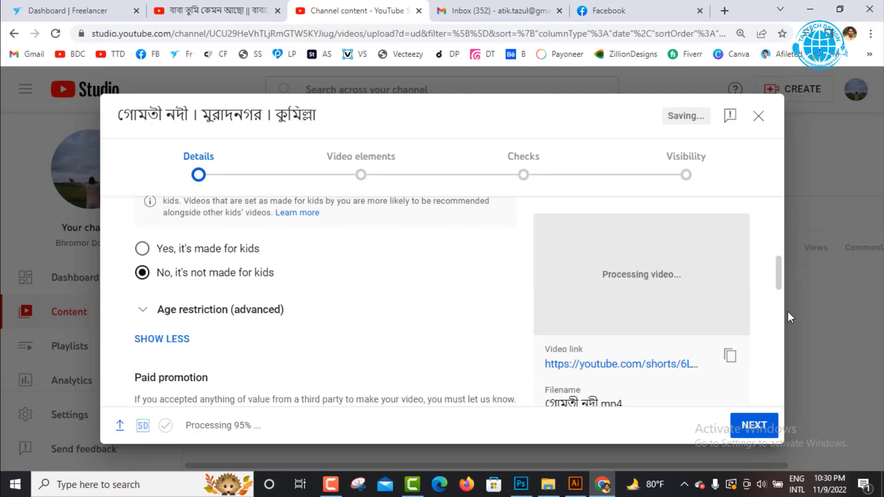
left_click_drag(778, 268, 780, 320)
left_click(219, 249)
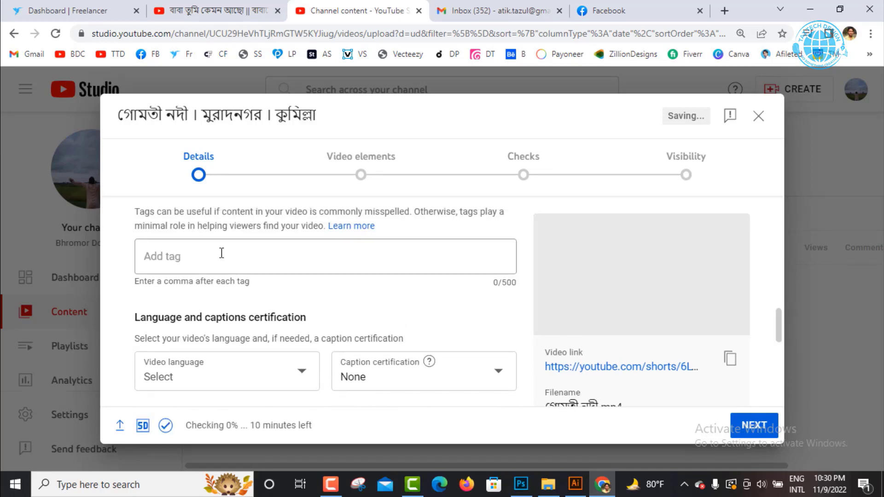
type("গোমী")
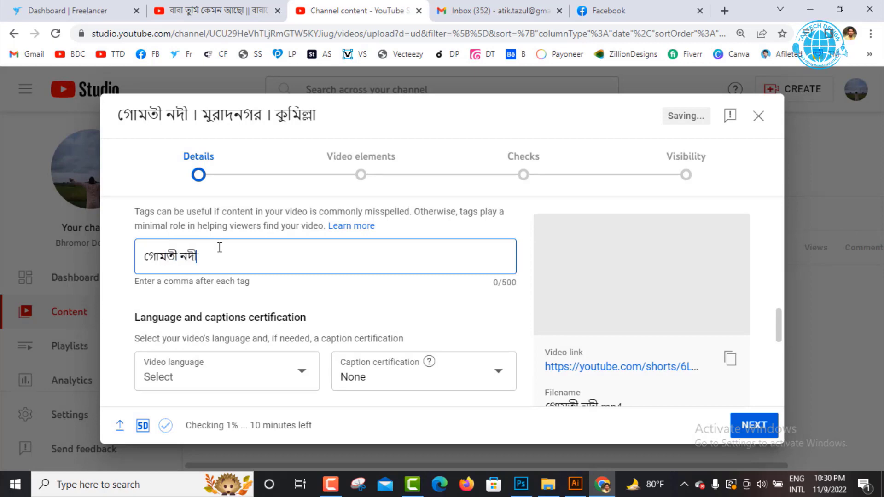
type(" নদী,")
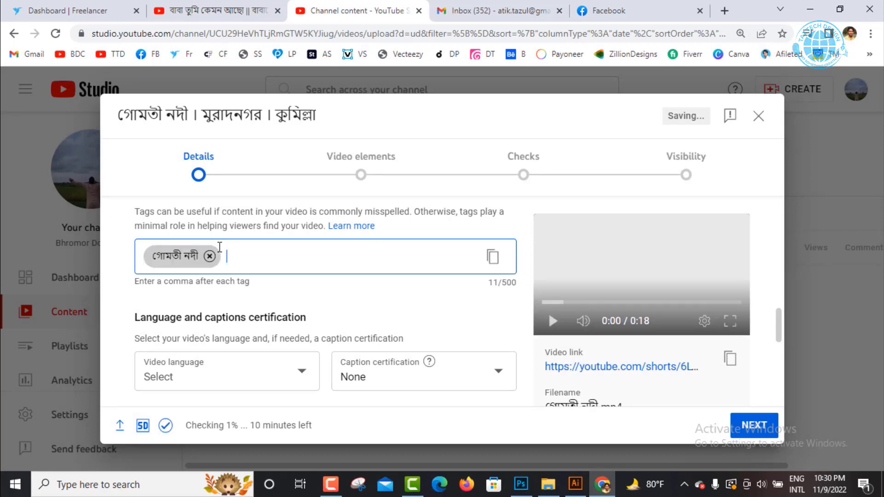
type("কুমিল্ল")
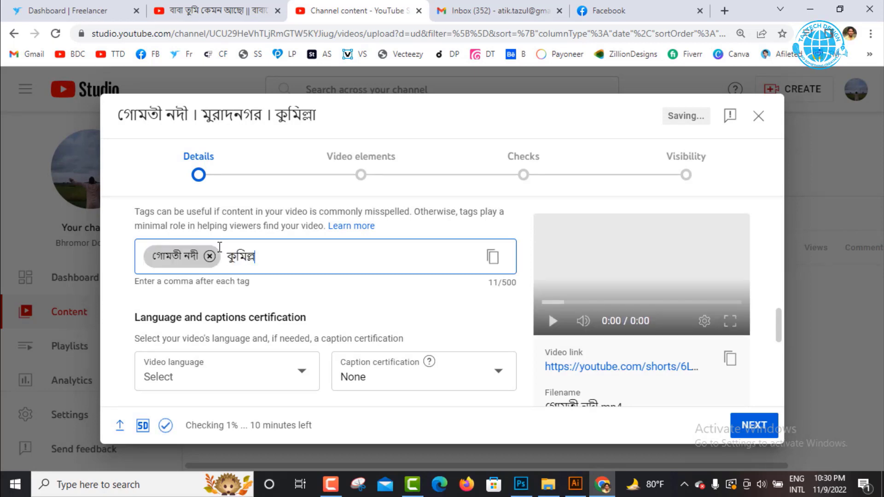
type("া,গোমতী")
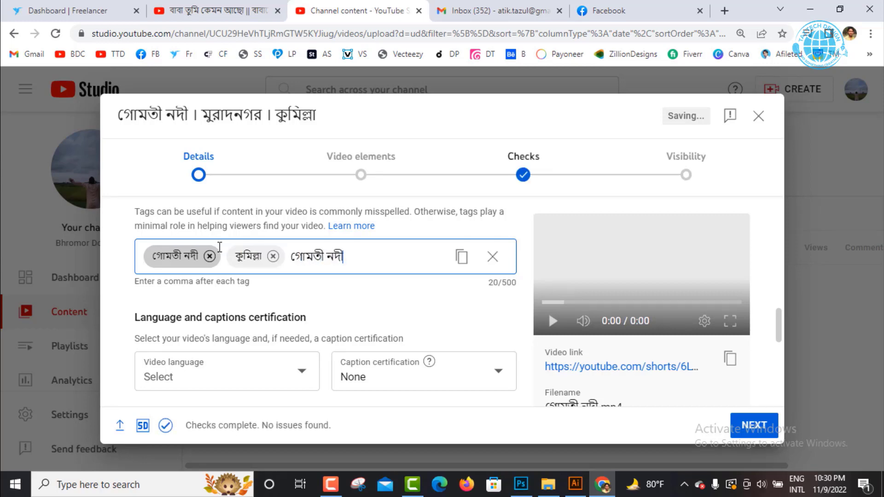
type(" নদী,")
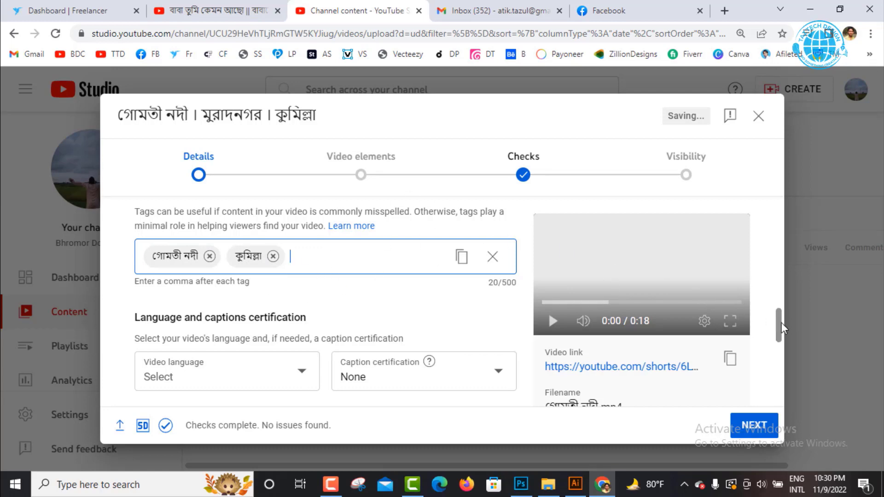
Append "। #shorts" to the end of the video title
left_click_drag(781, 323, 788, 195)
left_click(352, 260)
type("। মুরাদনগর । কুমিল্লা ।")
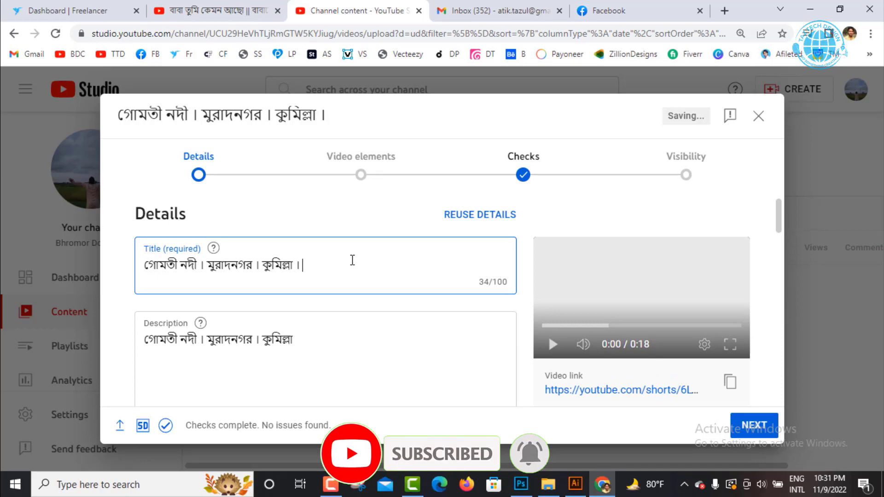
type(" #shor")
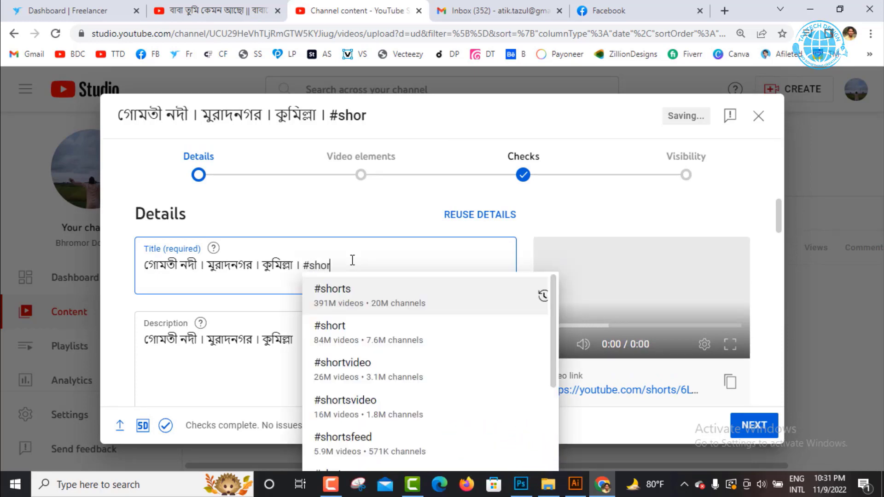
type("ts")
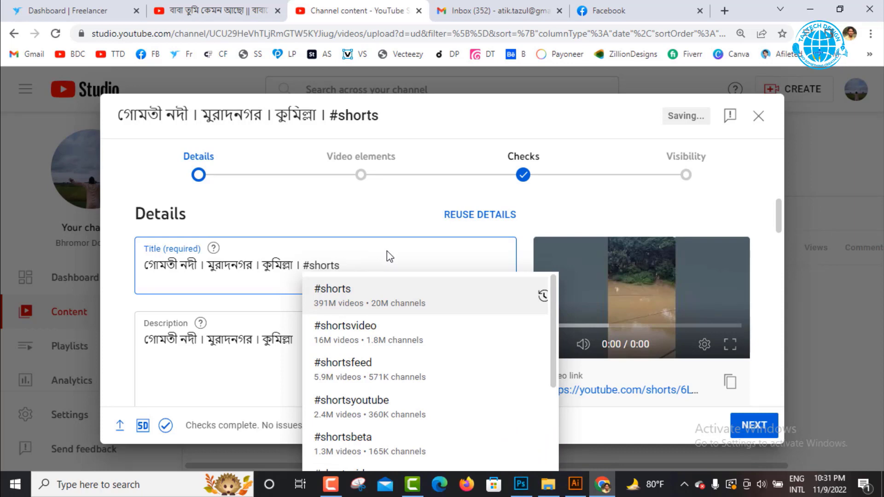
key("BackSpace")
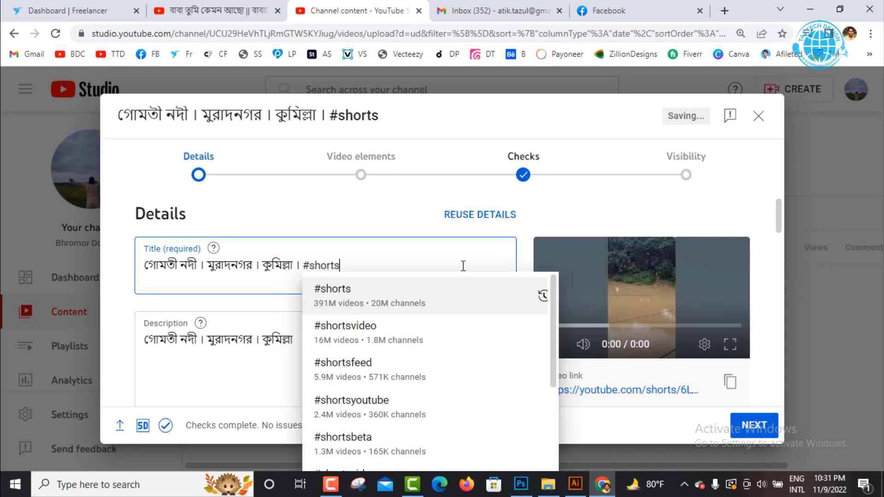
Proceed past the video elements and checks, set the visibility to Public, publish the video and close the share dialog
left_click(758, 429)
left_click(757, 430)
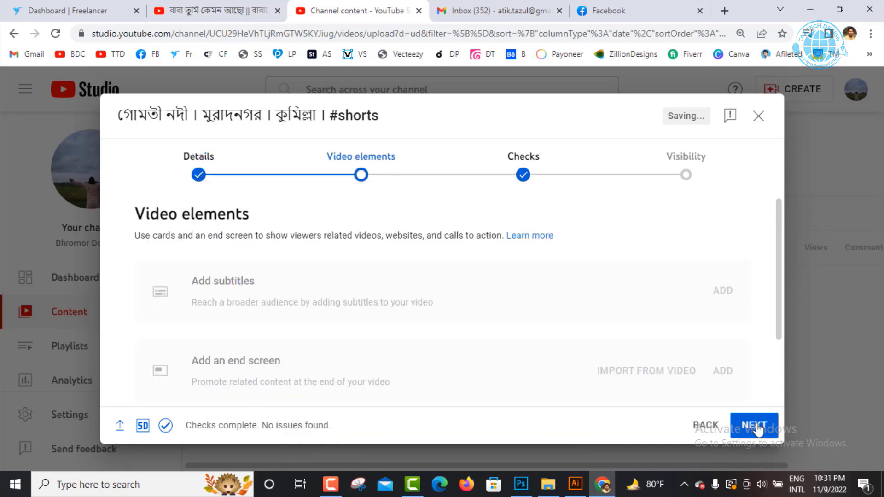
left_click(766, 433)
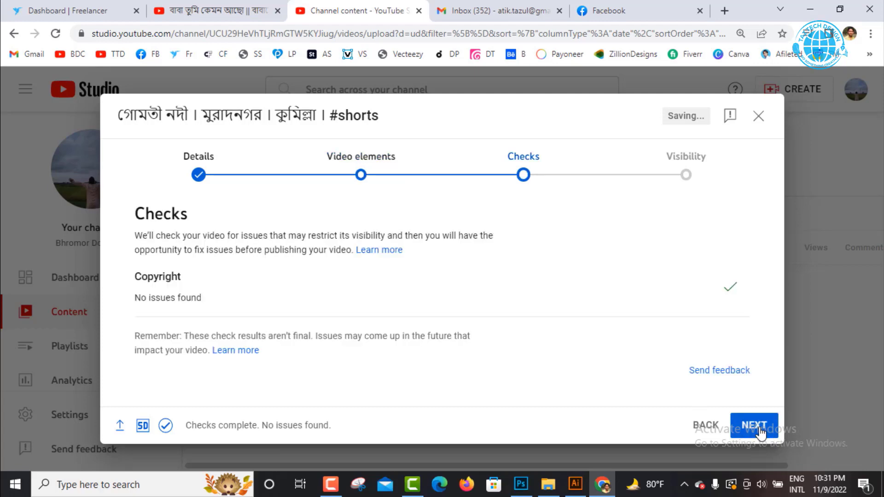
left_click(762, 430)
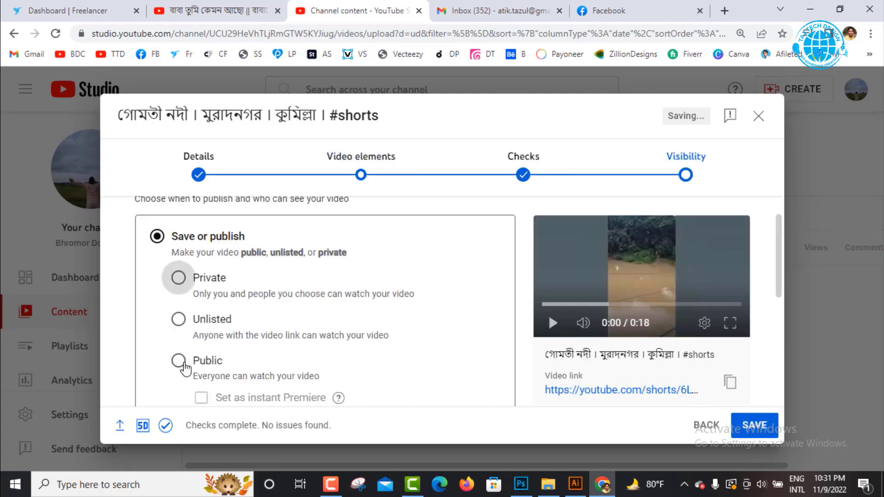
left_click(185, 366)
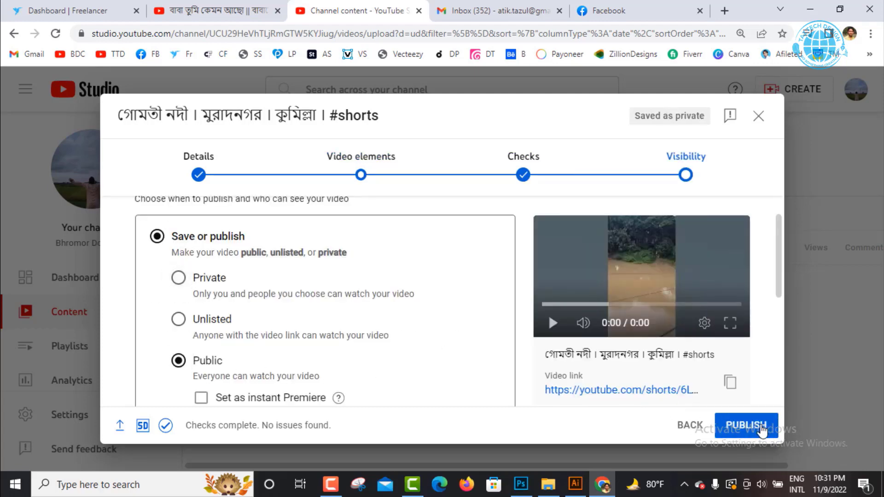
left_click(762, 427)
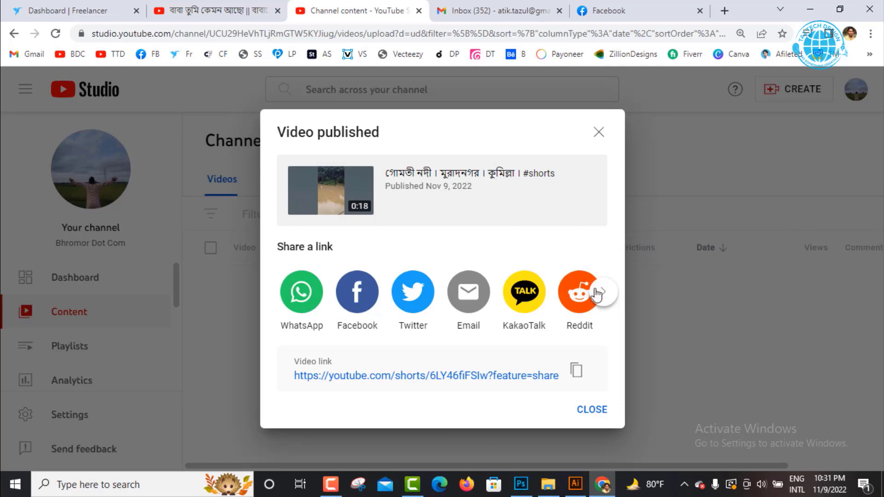
left_click(593, 411)
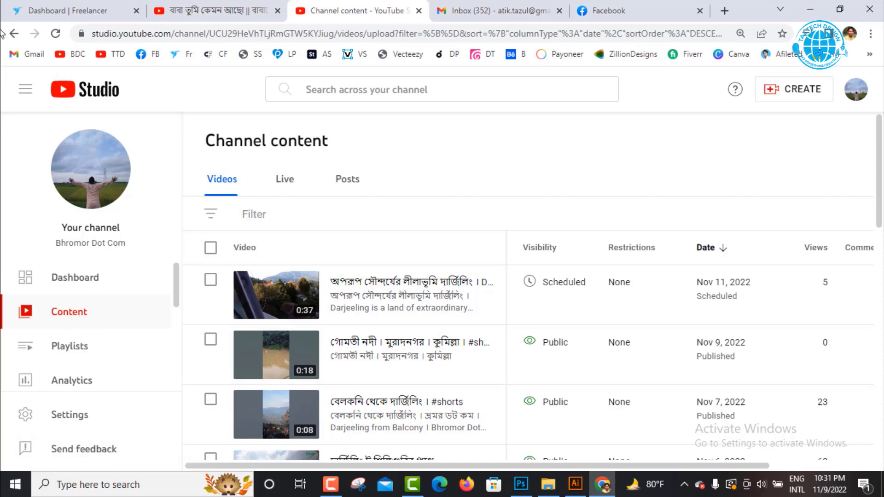
Open the published "গোমতী নদী" video from the channel content, view it on YouTube, play part of it and pause
left_click(82, 318)
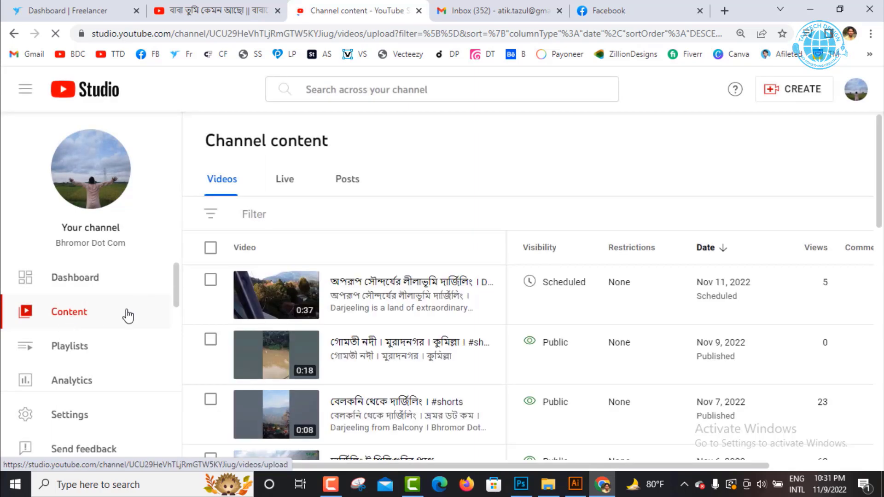
left_click(290, 367)
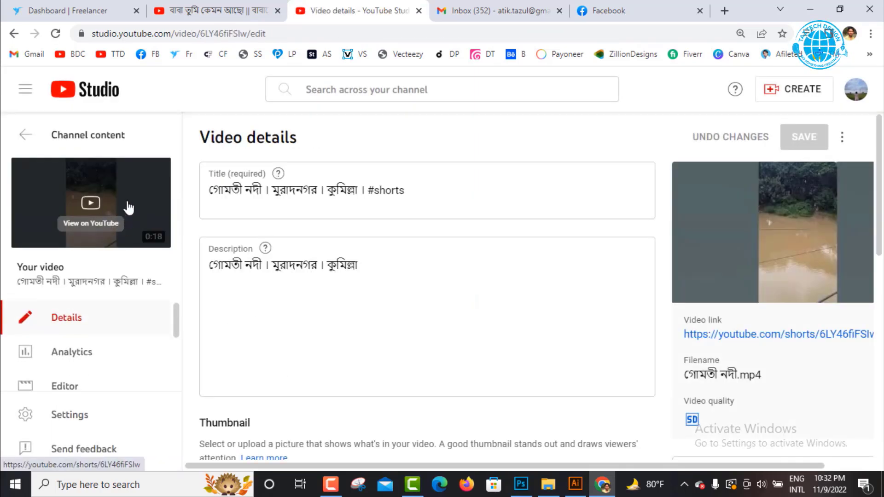
left_click(127, 204)
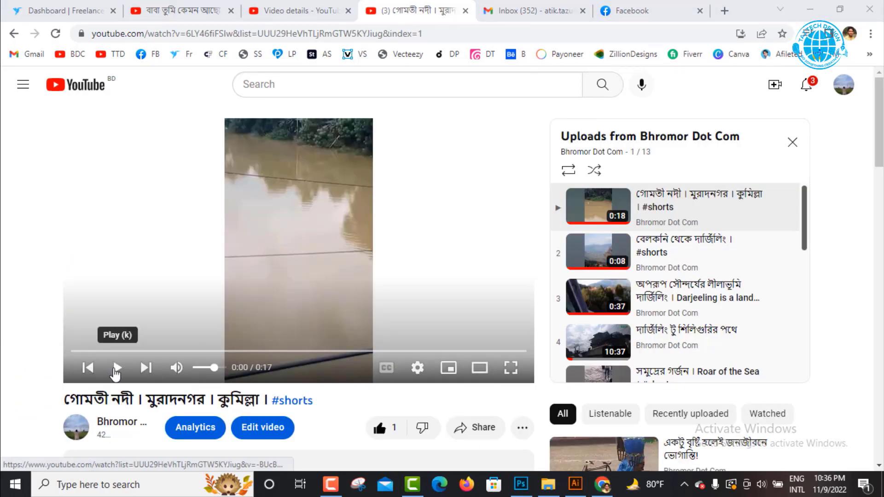
left_click(115, 371)
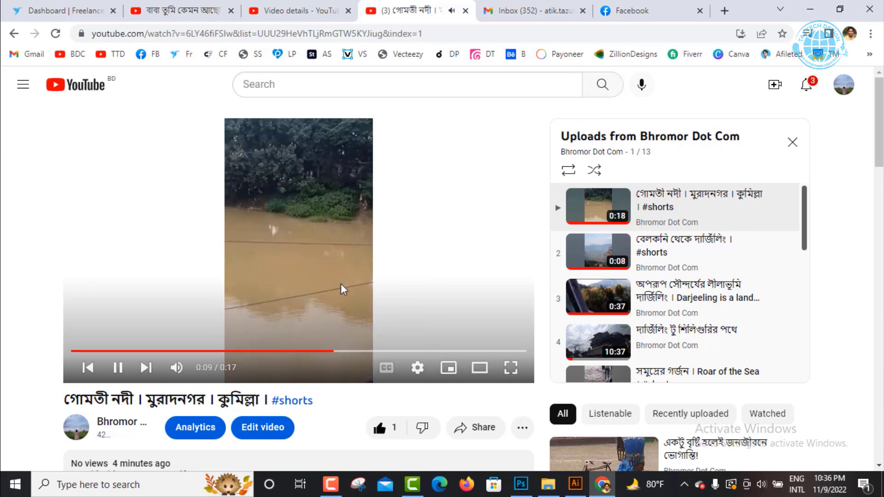
left_click(339, 237)
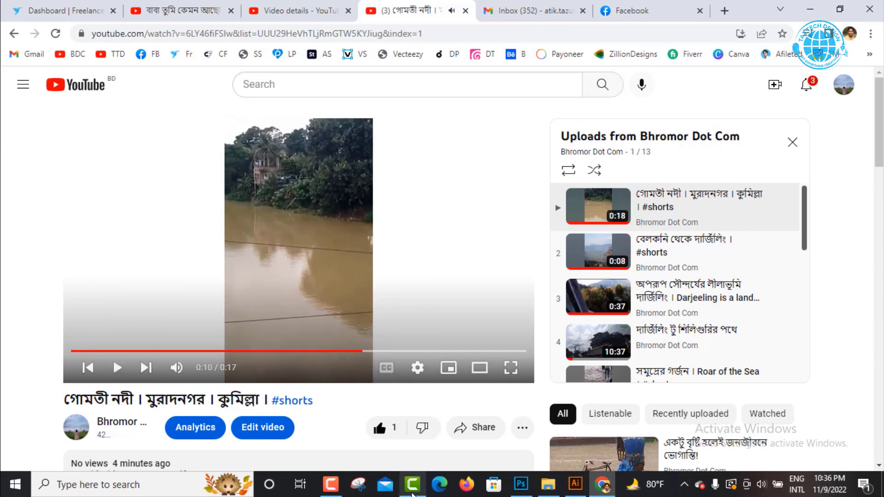
Switch to the open project in Camtasia
left_click(412, 483)
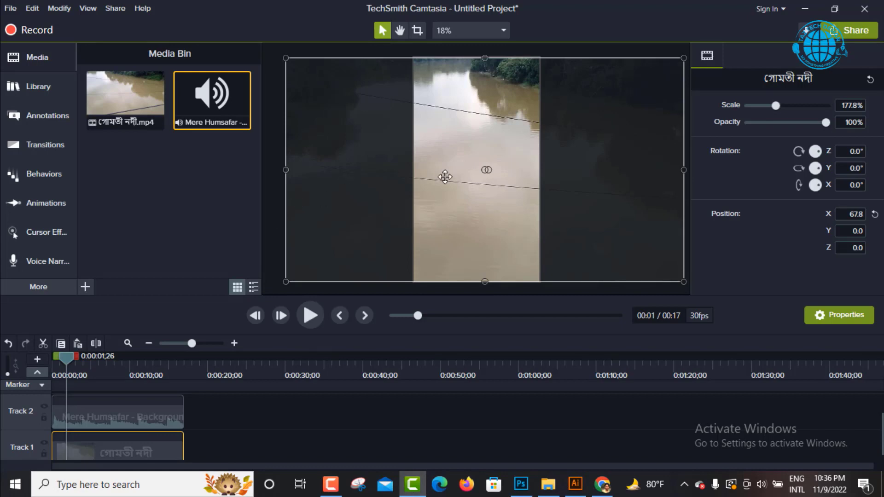